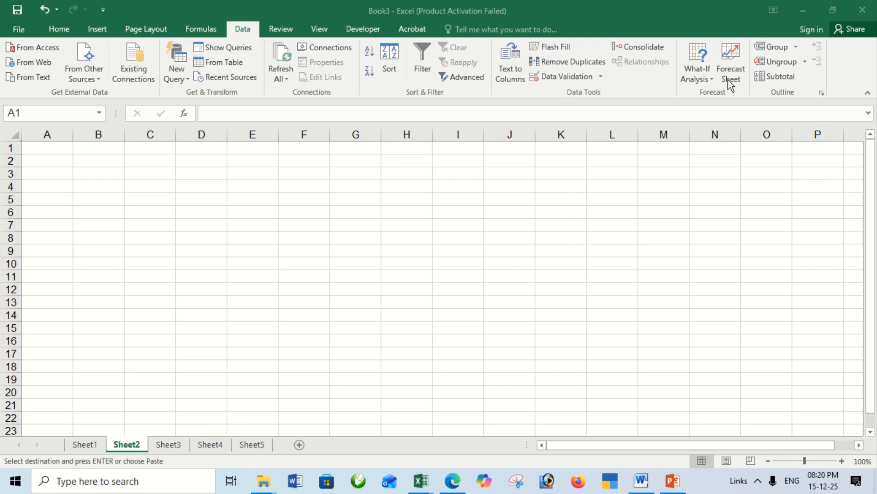
left_click(693, 78)
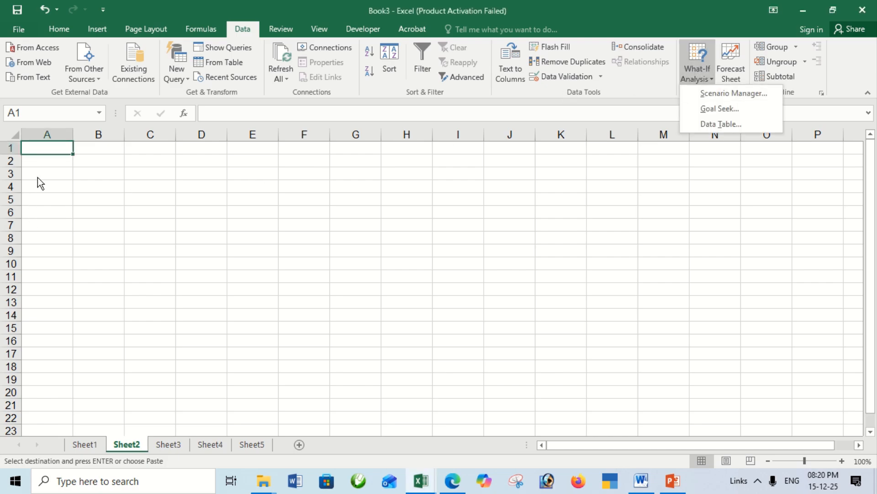
left_click(76, 179)
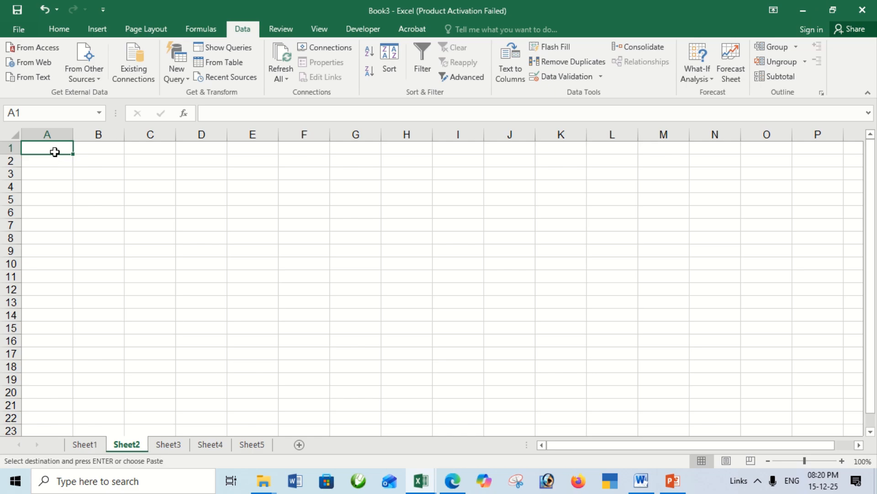
Step: Enter the headers EMI, Roi and Loan of Year in cells A1 to C1 of Sheet2
type("E")
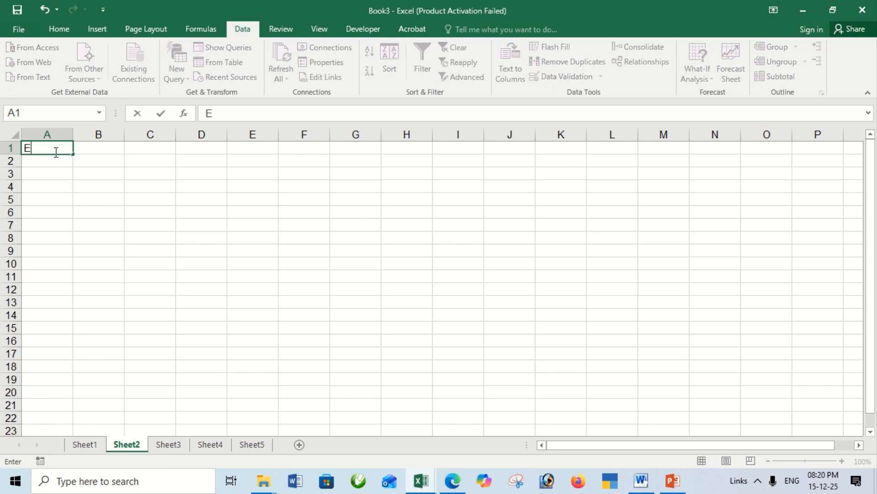
type("MI")
key("Tab")
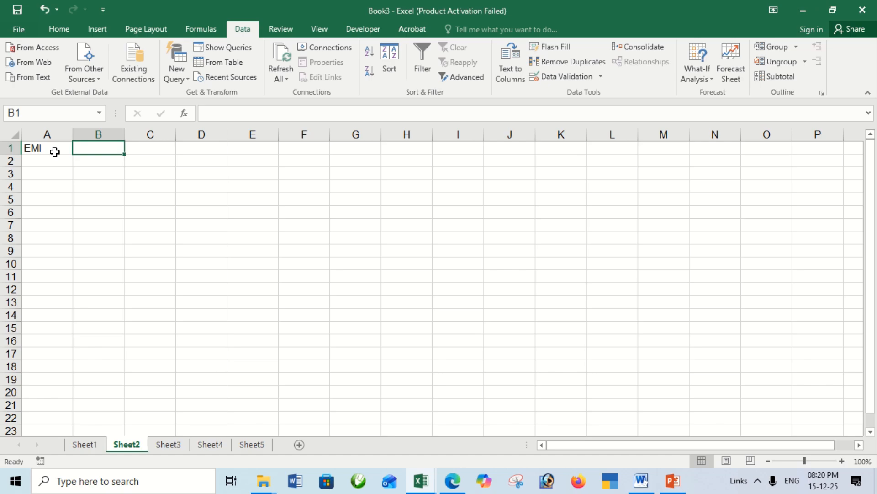
type("Roi")
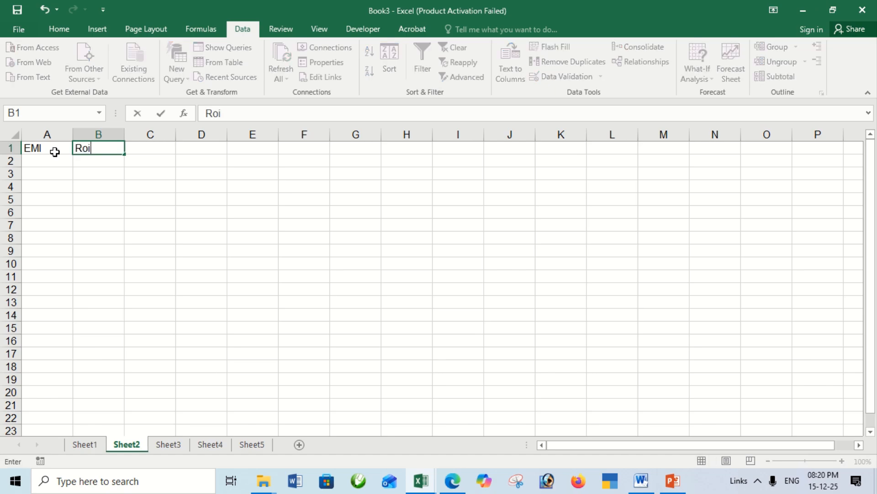
key("Tab")
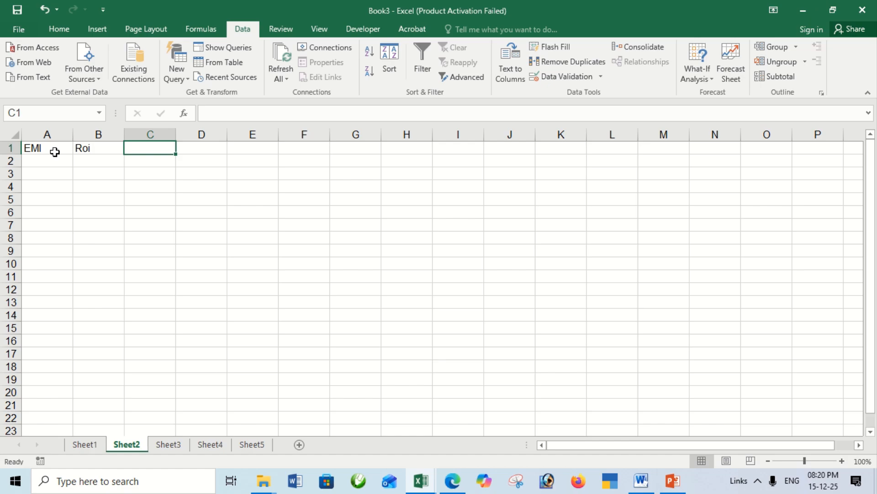
type("Loa")
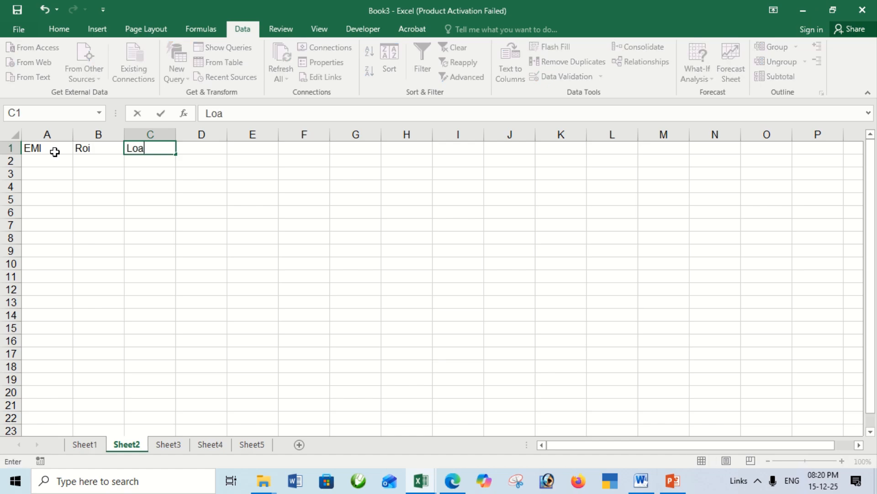
type("n of Year")
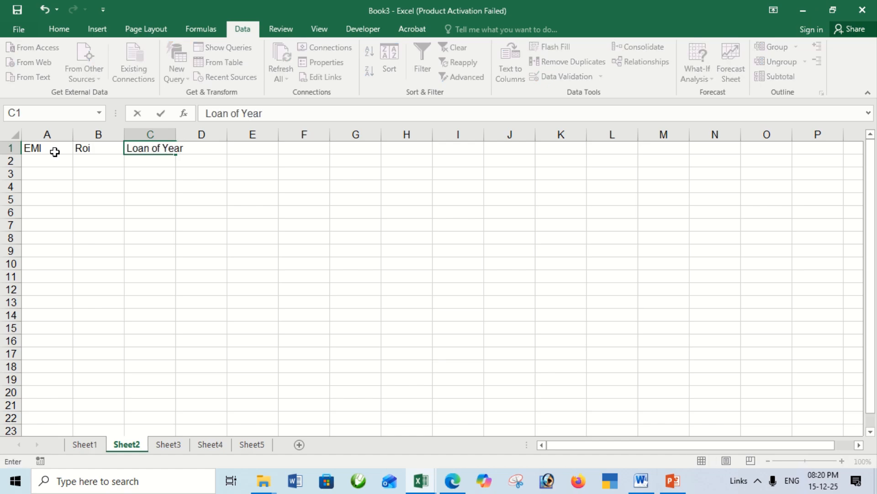
key("Tab")
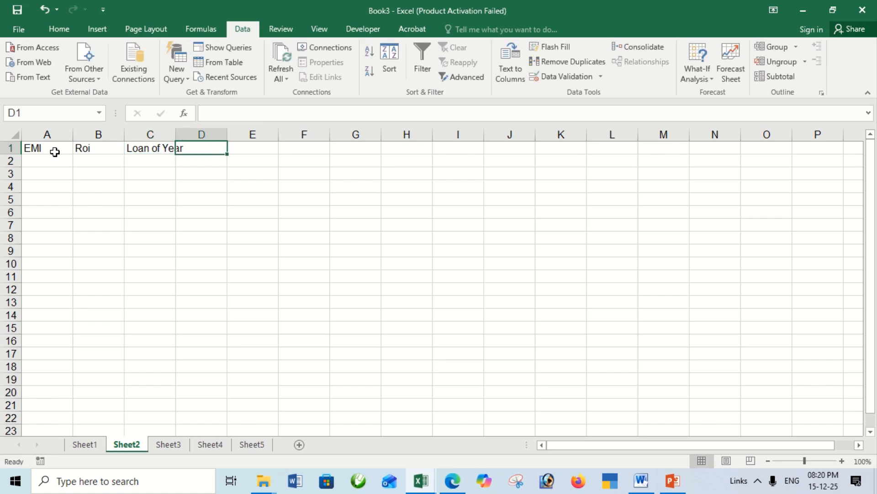
Step: Add the headers Processing Fees in D1 and Loan Amount in E1
type("P")
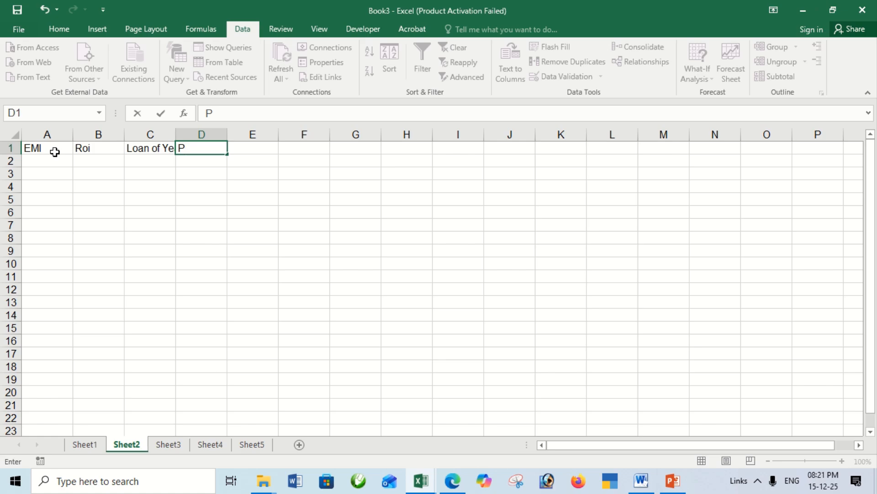
type("rocessing")
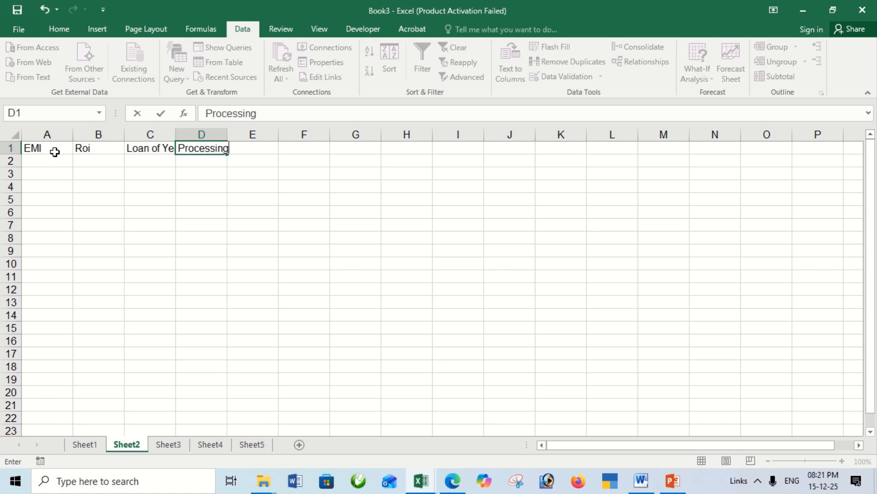
type(" Fees")
key("Tab")
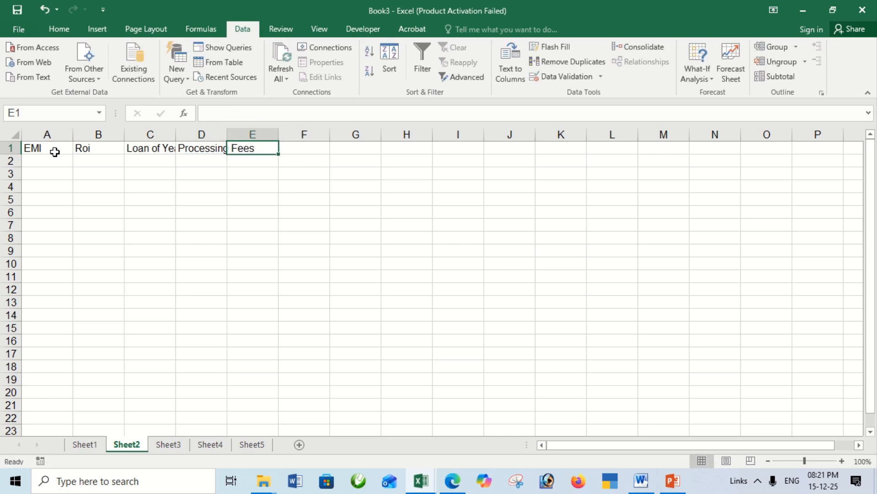
type("Loan")
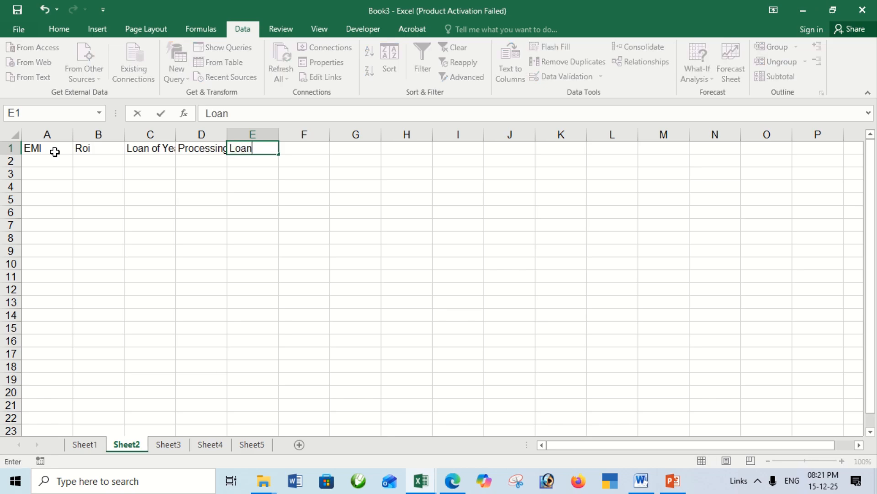
type(" Amount")
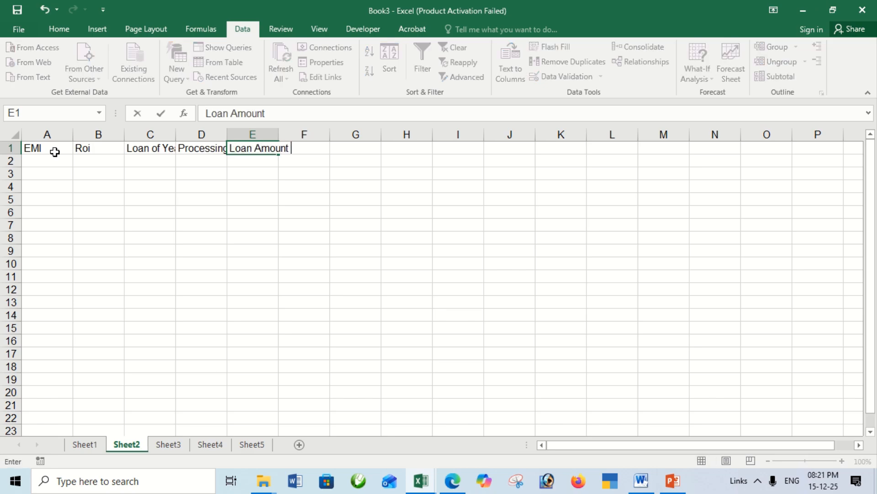
key("Return")
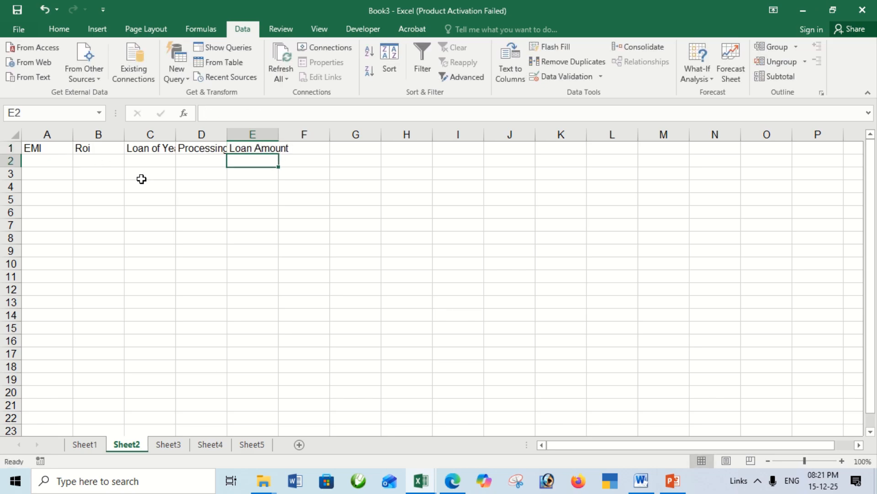
Step: Wrap the text in header cells A1:E1 and widen column D so the word Processing fits on one line
left_click(273, 149)
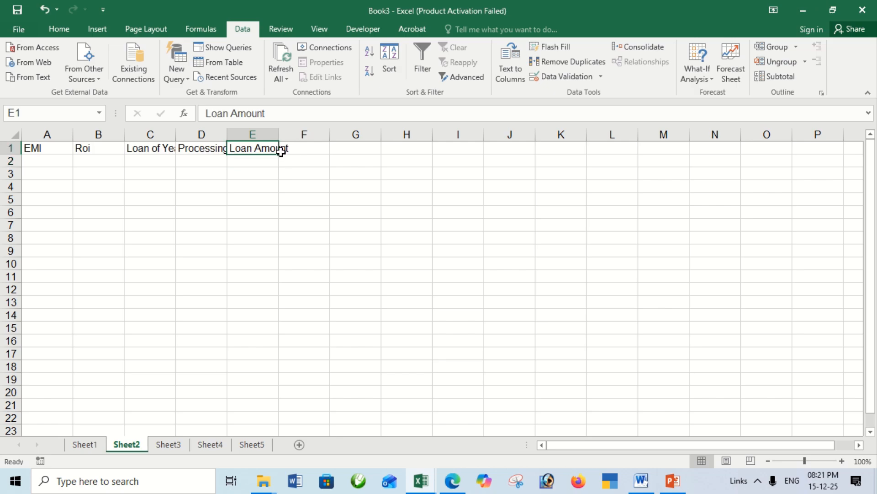
key("ctrl+shift+Left")
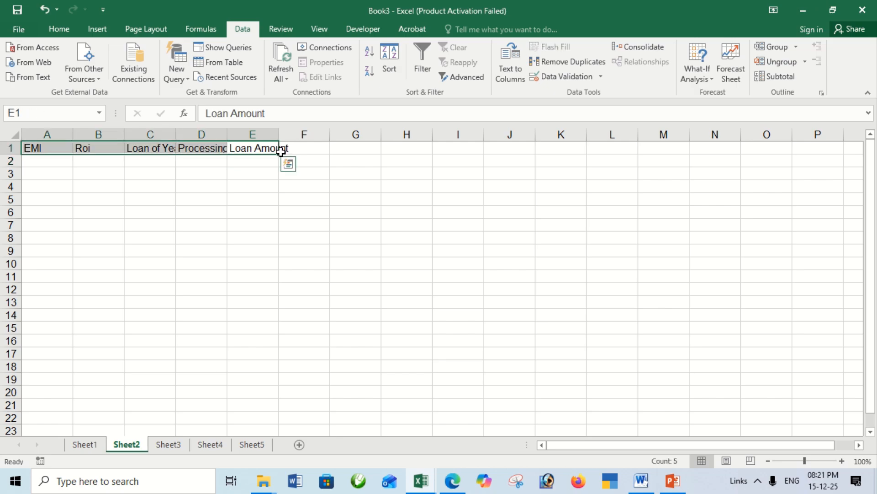
key("alt+h")
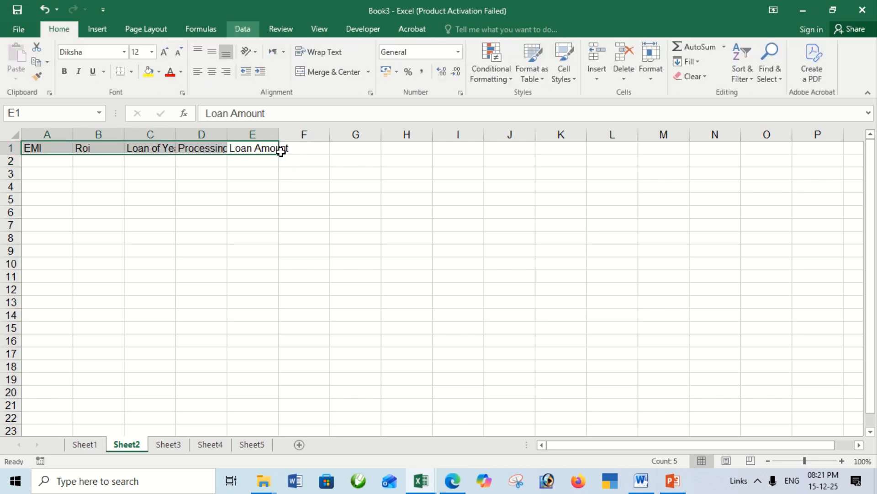
key("w")
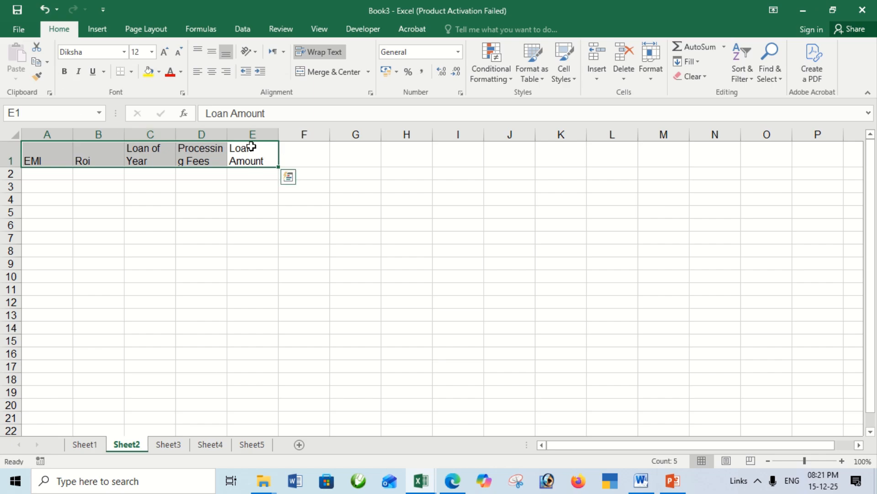
left_click_drag(227, 135, 238, 134)
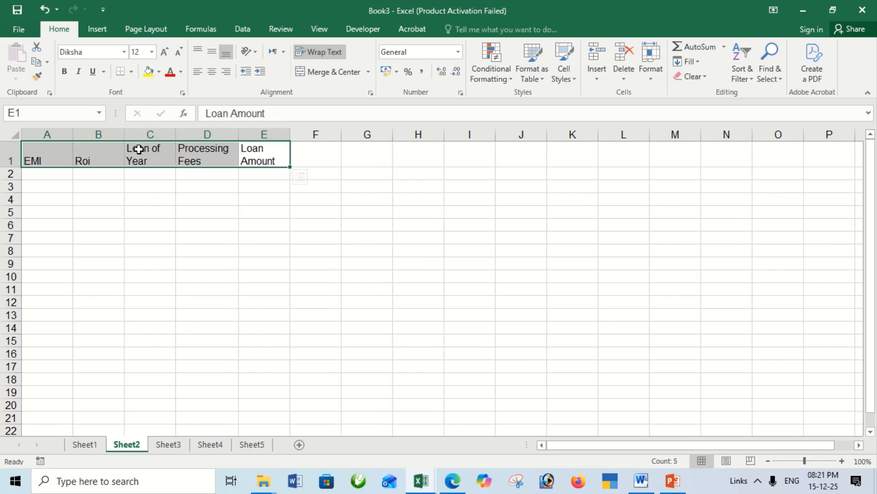
Step: Fill the header cells A1:E1 with yellow
left_click(149, 72)
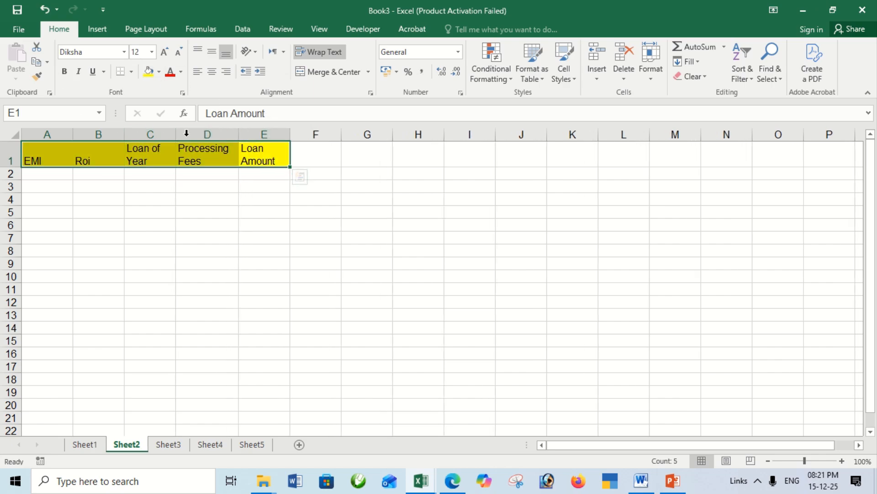
left_click(106, 175)
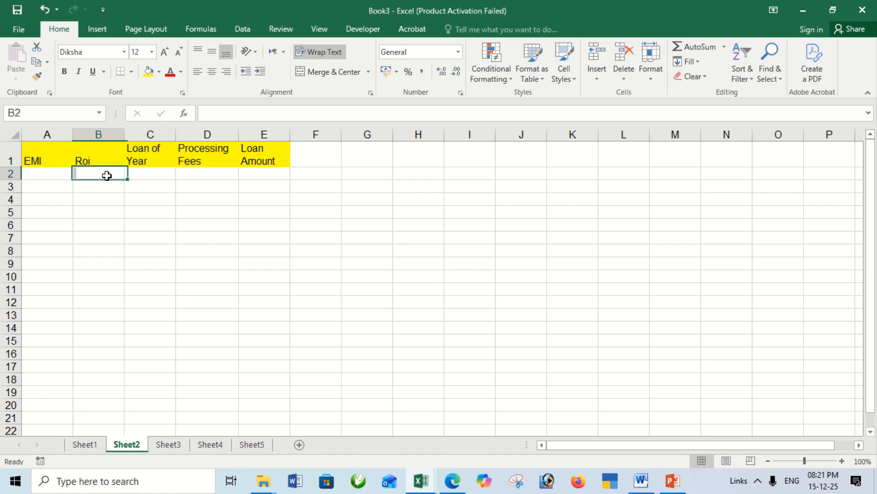
left_click(48, 160)
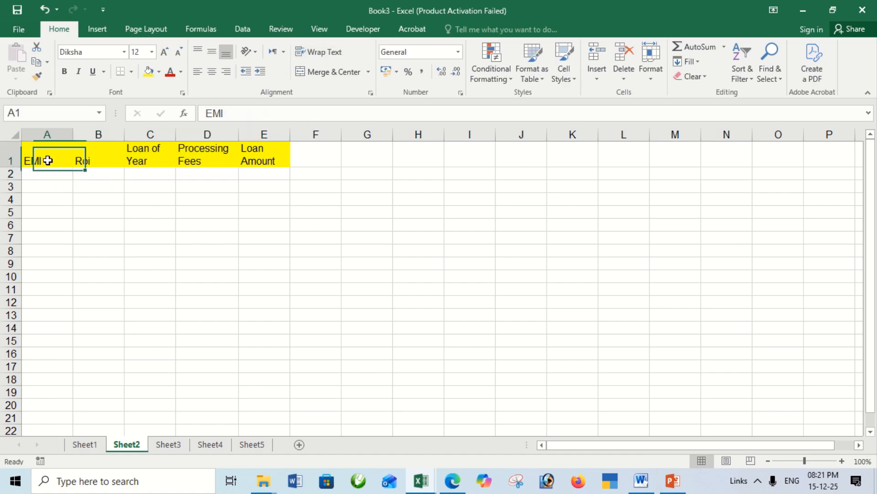
left_click(51, 176)
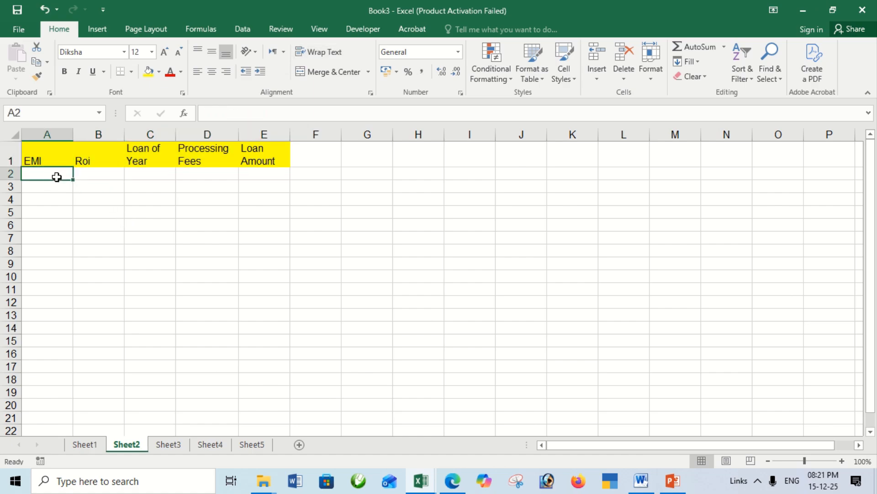
Step: Enter 11.50% under Roi in B2 and 10 under Loan of Year in C2
left_click(93, 176)
type("11.5")
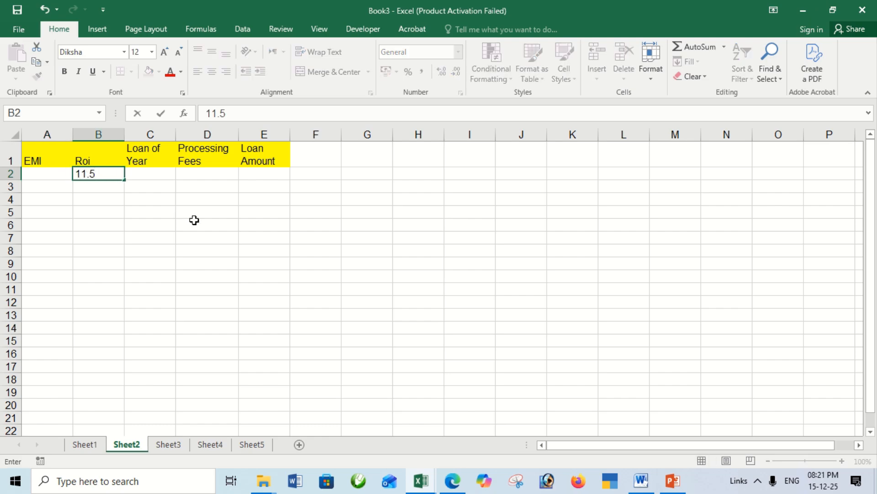
type("0%")
key("Tab")
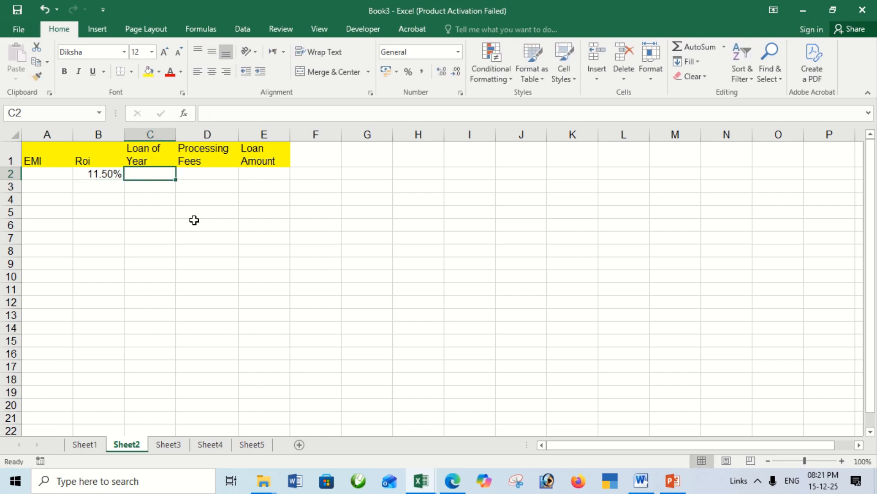
type("10")
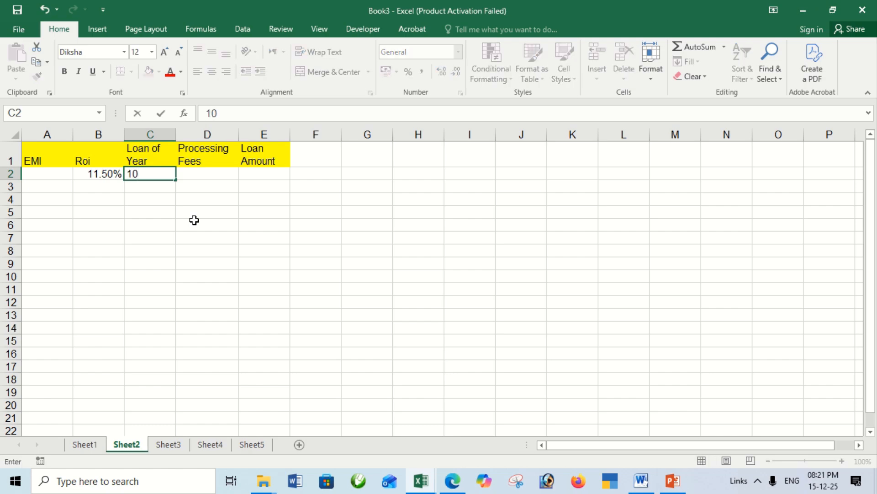
key("Return")
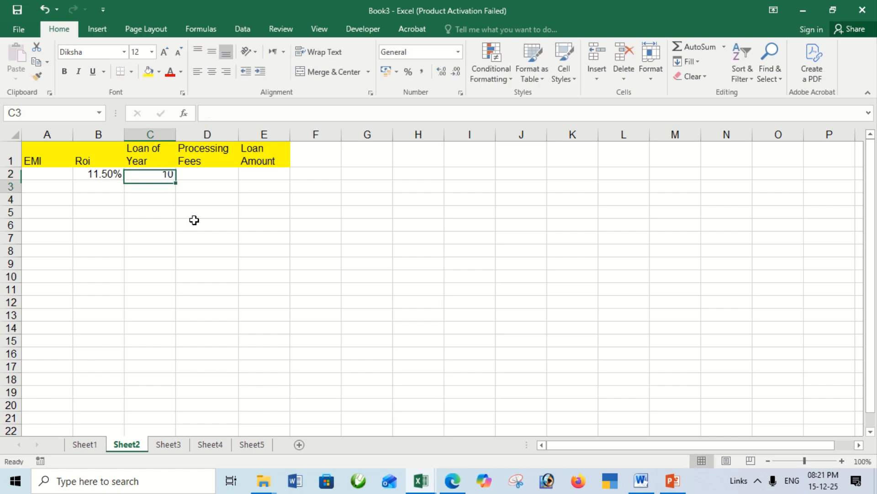
Step: Enter 15000 under Processing Fees in D2 and 2500000 under Loan Amount in E2
key("Up")
key("Right")
type("15")
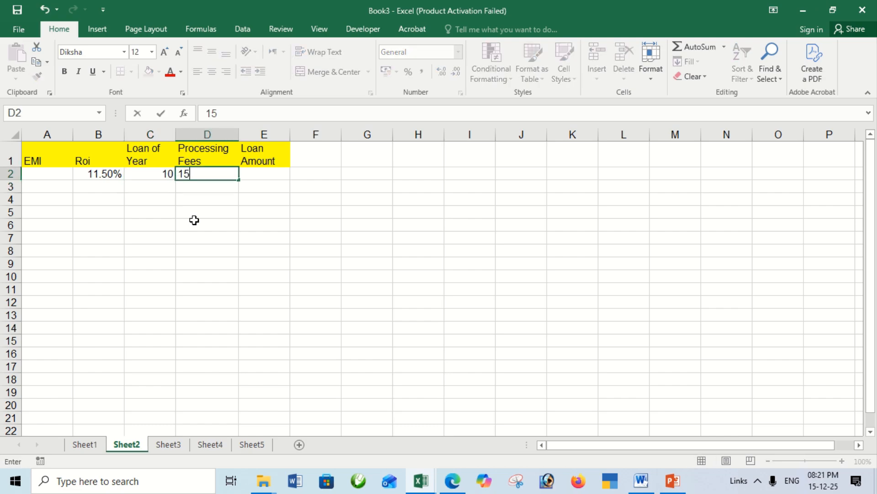
type("000")
key("Tab")
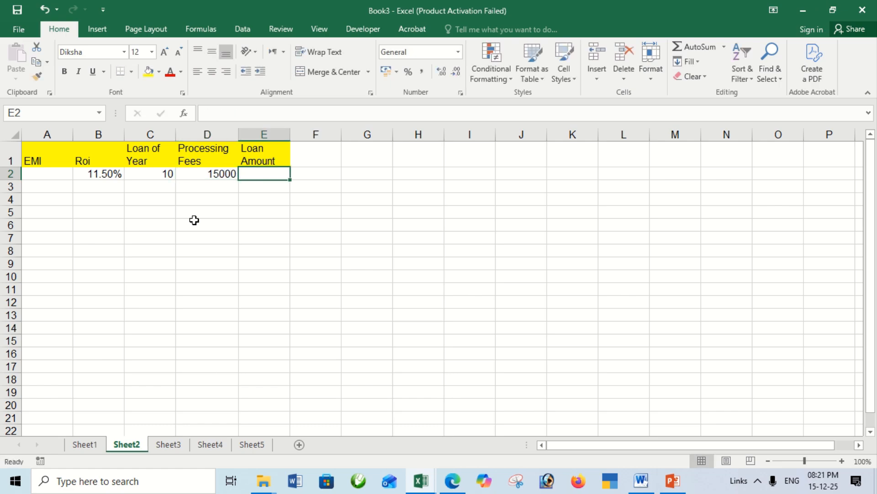
type("250")
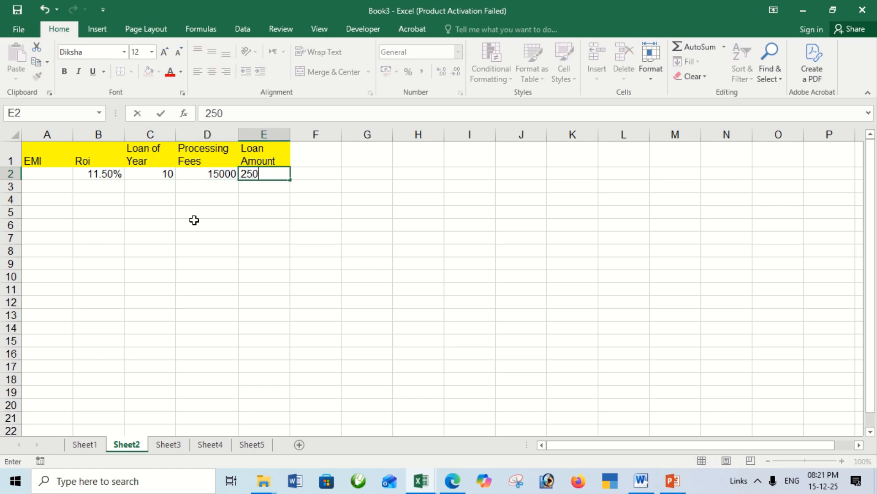
type("0000")
key("Return")
key("Up")
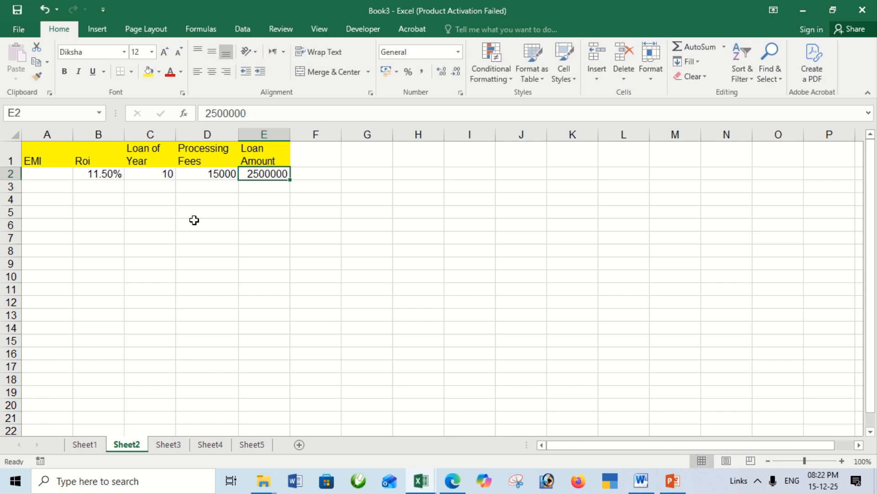
Step: Begin a PMT function in the EMI cell A2 and set its Rate argument to B2/12
key("Left")
key("Left")
key("Left")
key("Left")
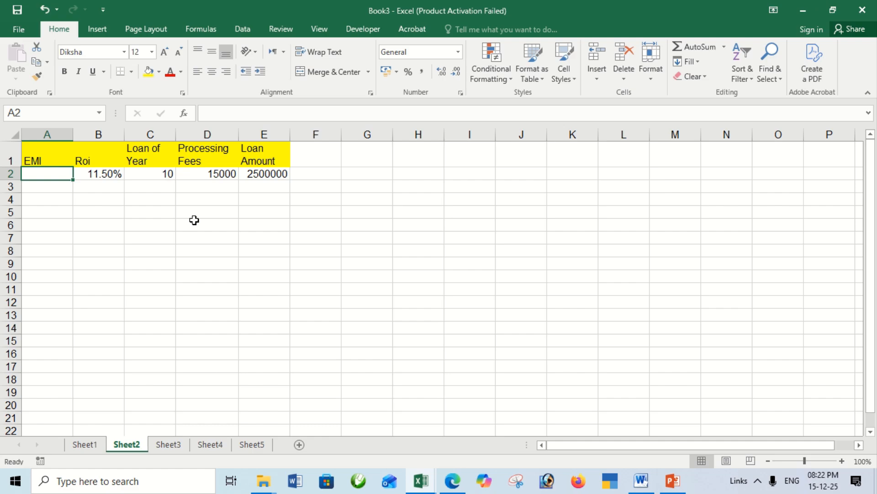
type("=pmt")
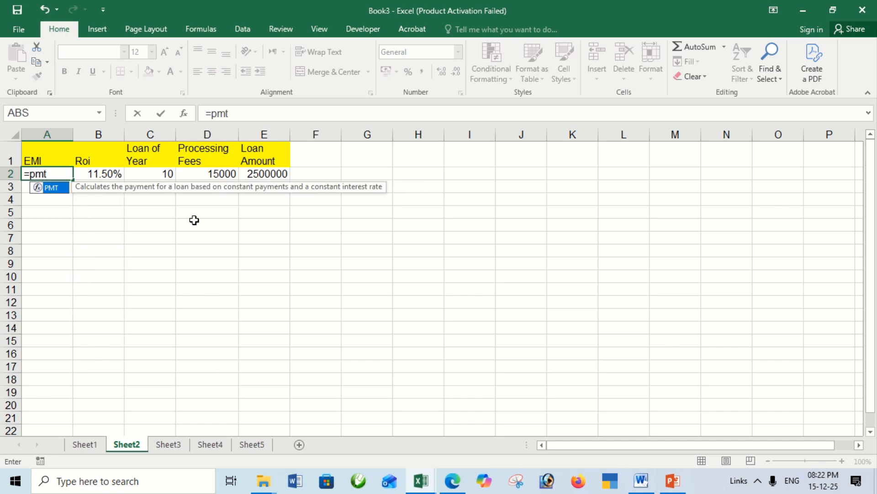
key("Tab")
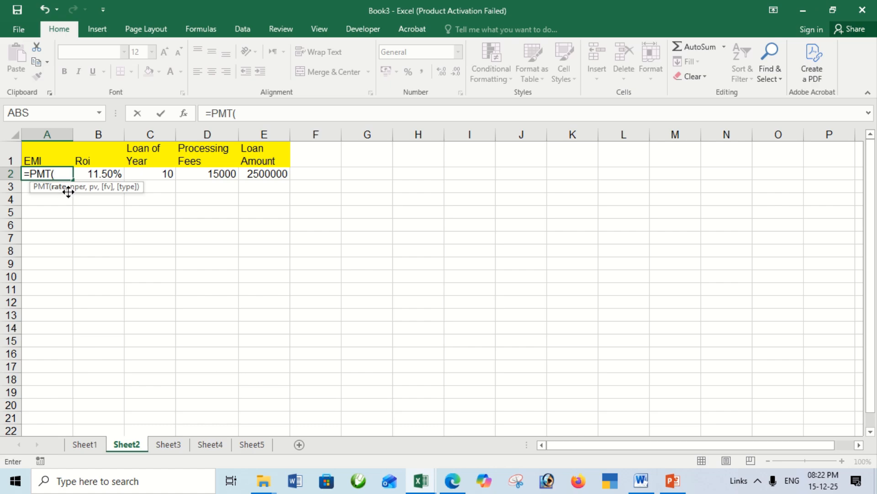
left_click(185, 114)
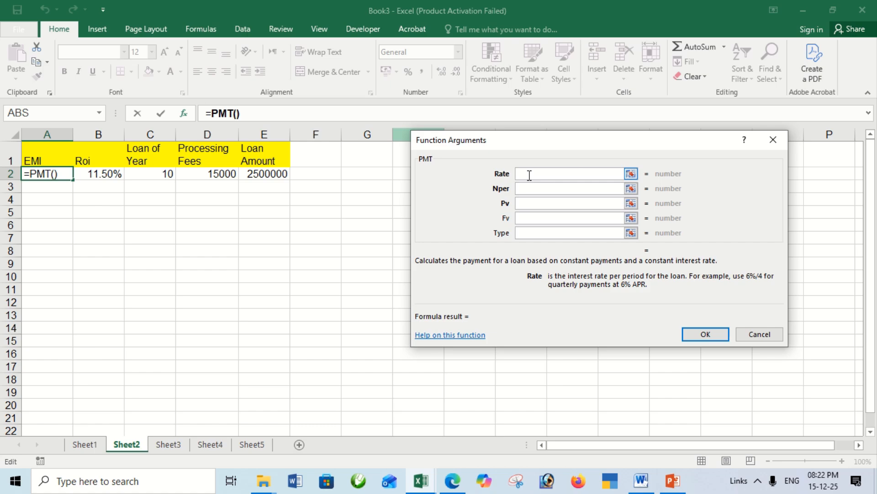
left_click(98, 175)
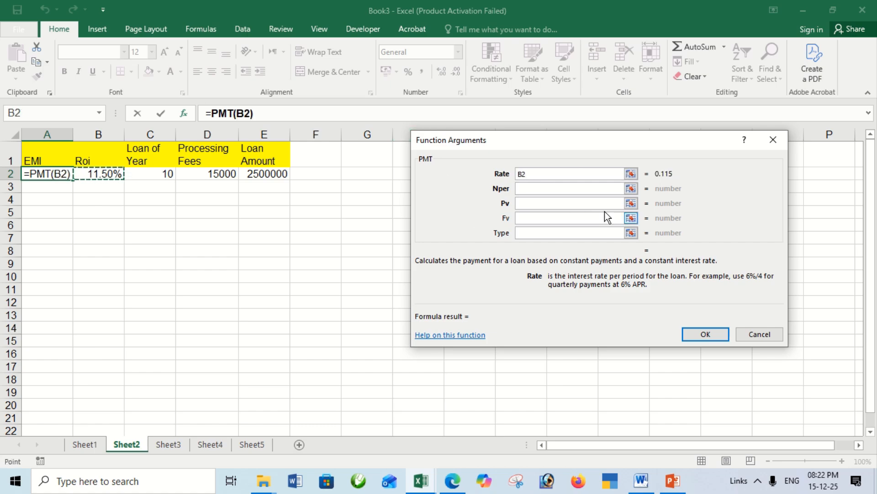
type("/")
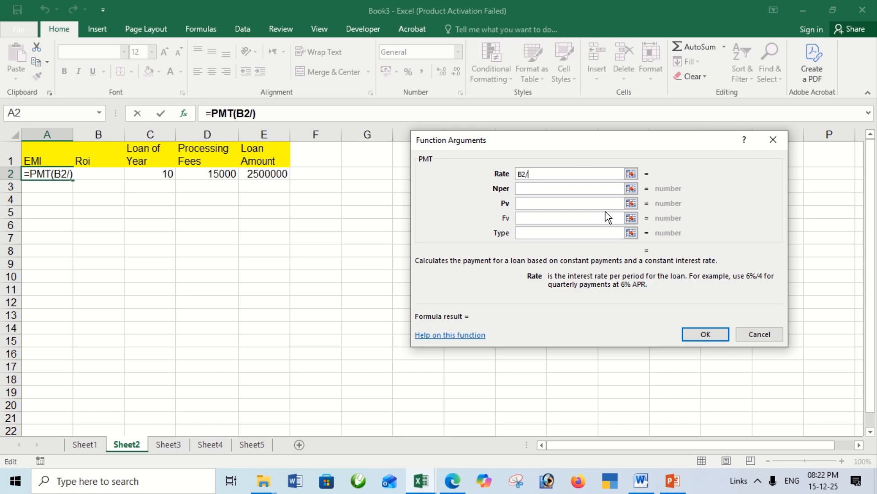
type("12")
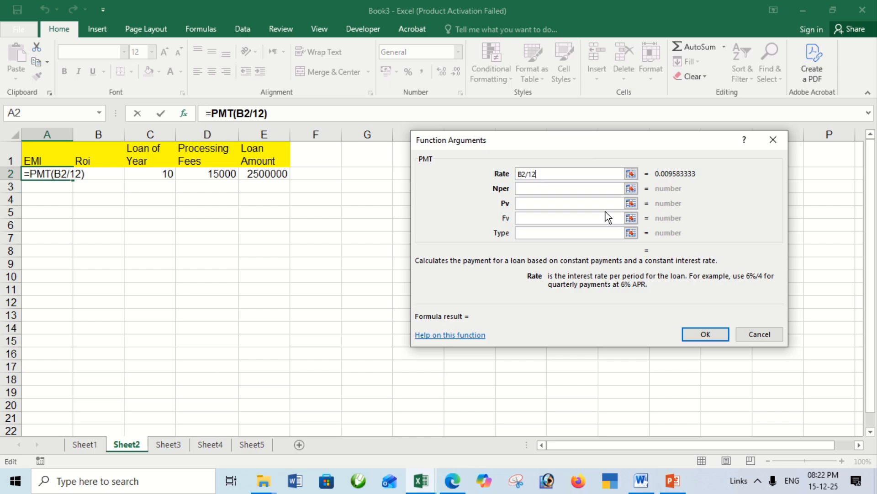
Step: Set PMT's Nper argument to C2*12 and Pv to D2-E2, and insert the completed formula in A2
left_click(539, 191)
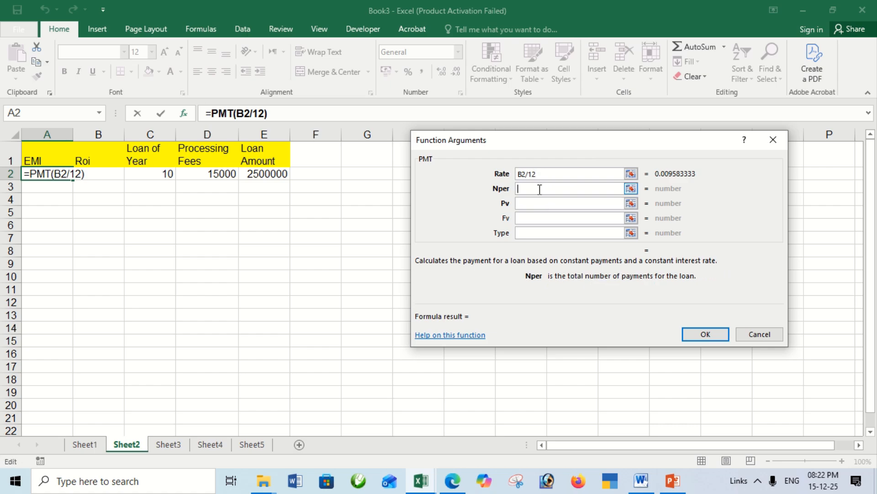
left_click(153, 175)
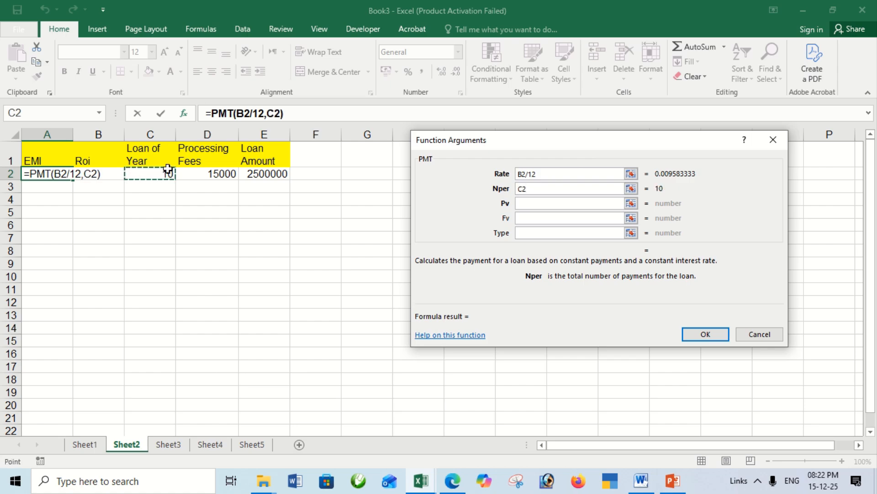
type("*12")
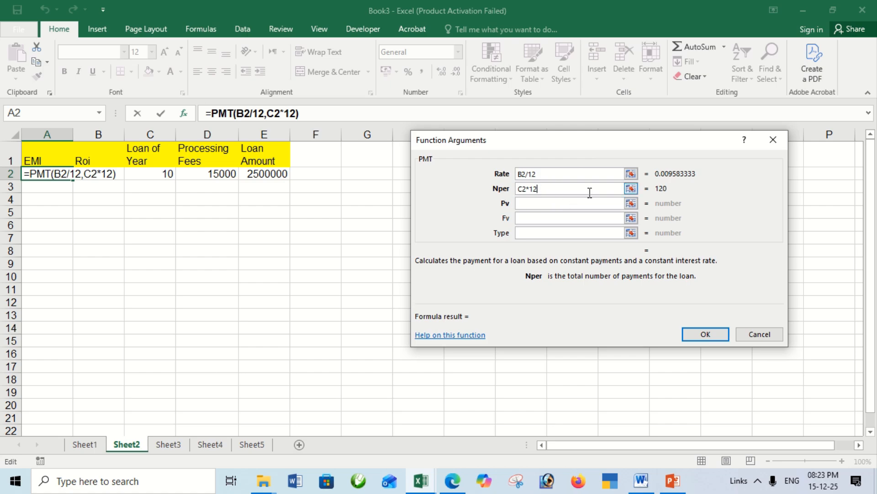
left_click(534, 204)
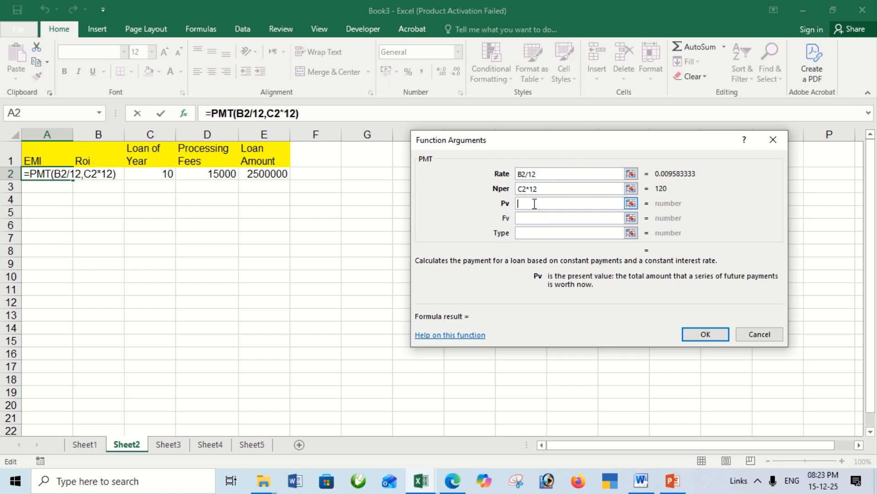
left_click(218, 175)
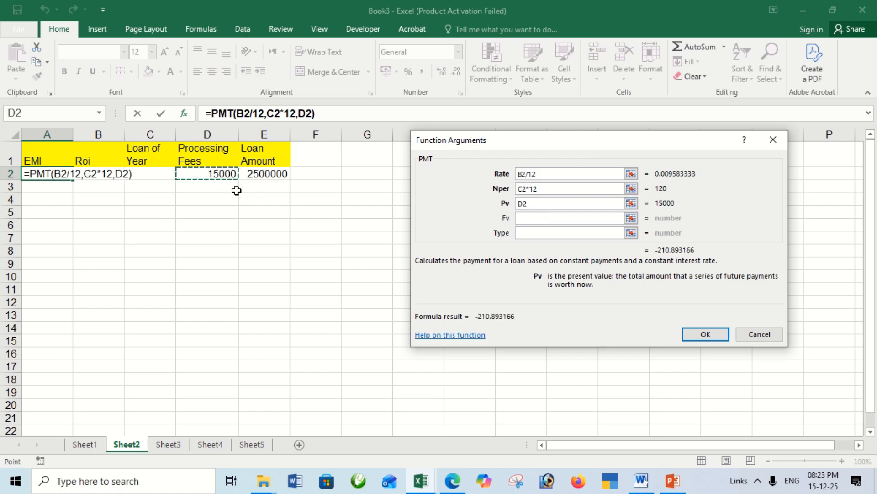
type("-")
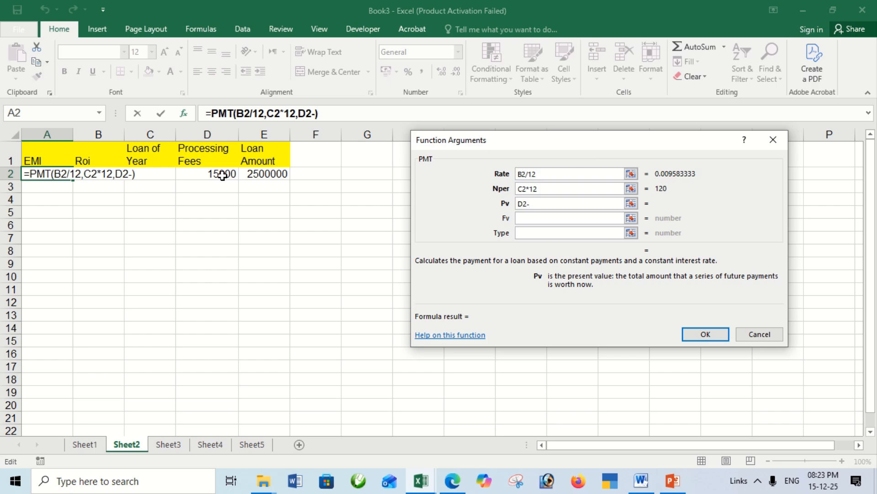
left_click(261, 179)
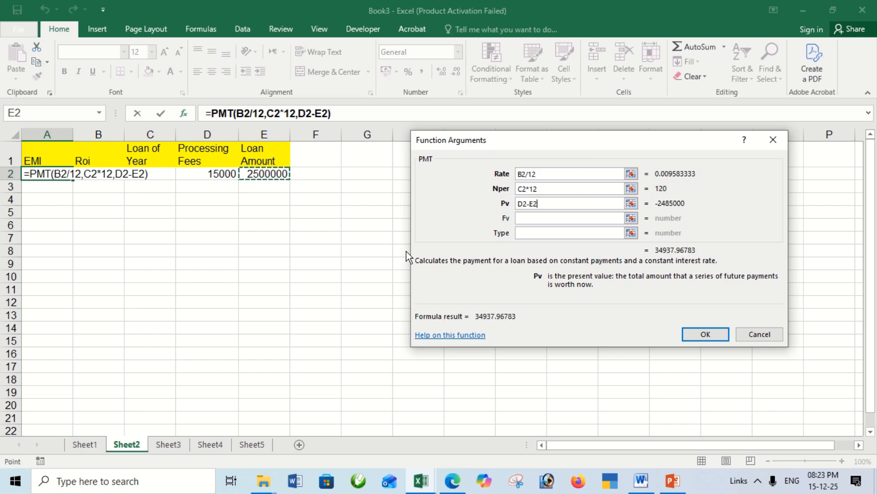
left_click(706, 335)
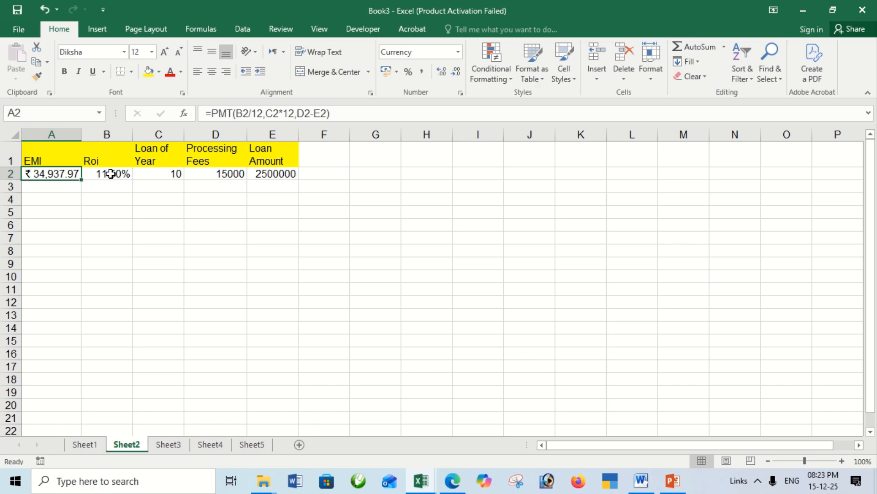
Step: Add a What-If scenario named SBI in Scenario Manager with B2:E2 as the changing cells
left_click_drag(111, 174, 273, 175)
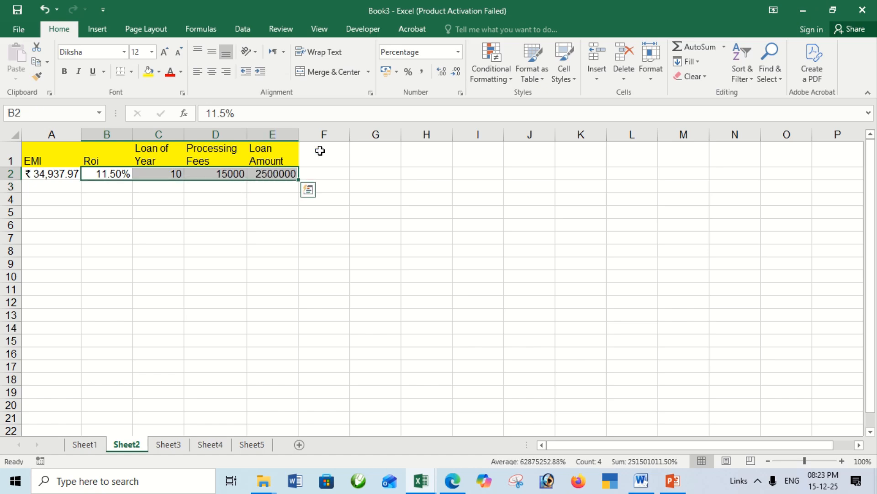
left_click(242, 30)
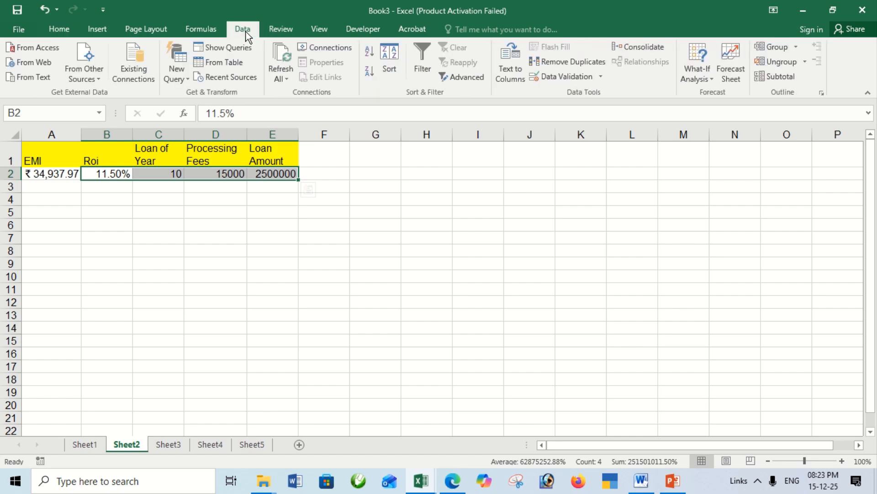
left_click(706, 82)
left_click(709, 94)
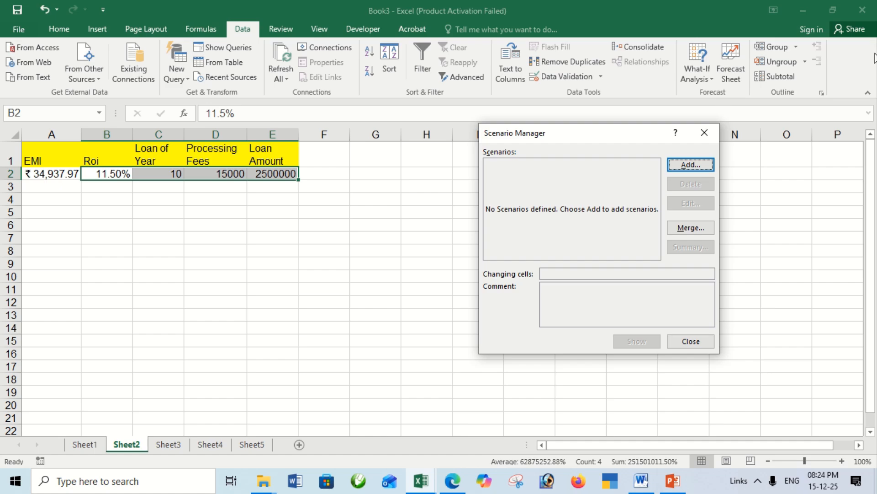
left_click(698, 167)
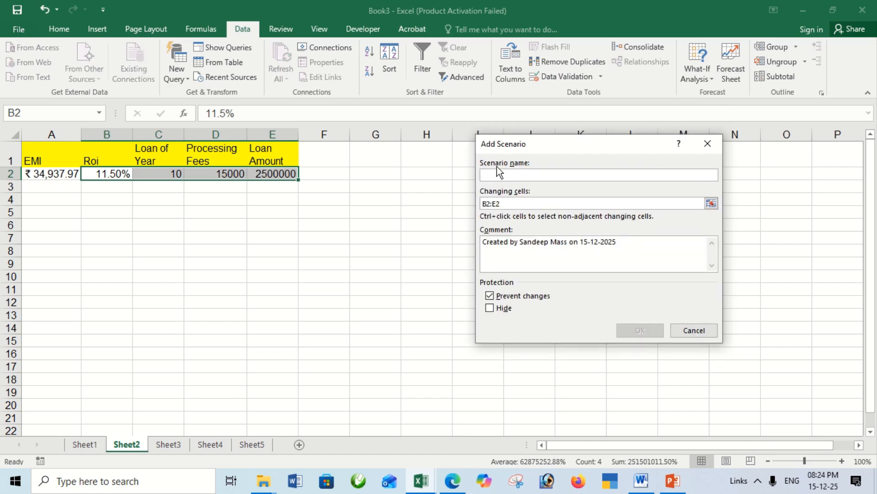
type("SBI")
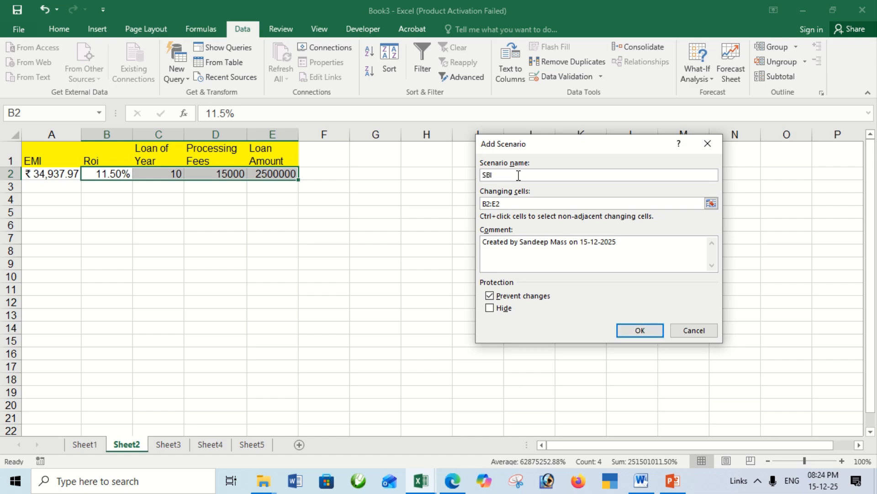
left_click(657, 333)
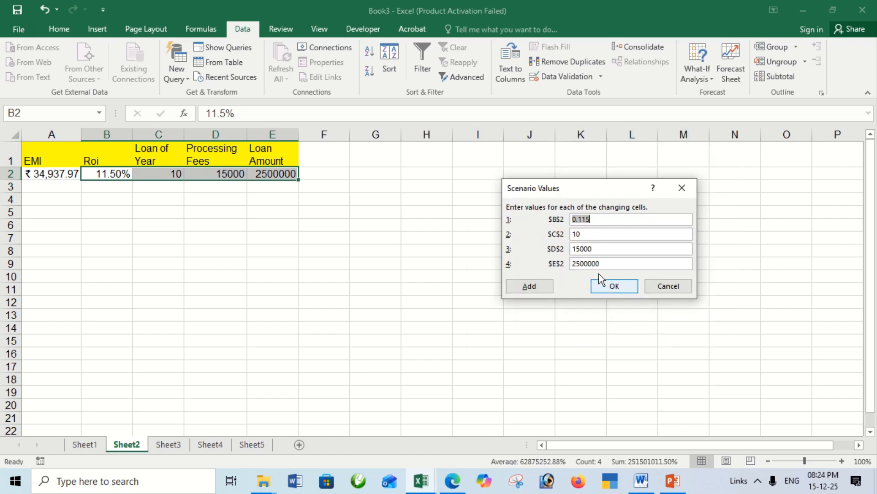
Step: Set the SBI scenario's processing fees to 25000, replace one digit of its loan amount with 2, and continue to another scenario
left_click(601, 220)
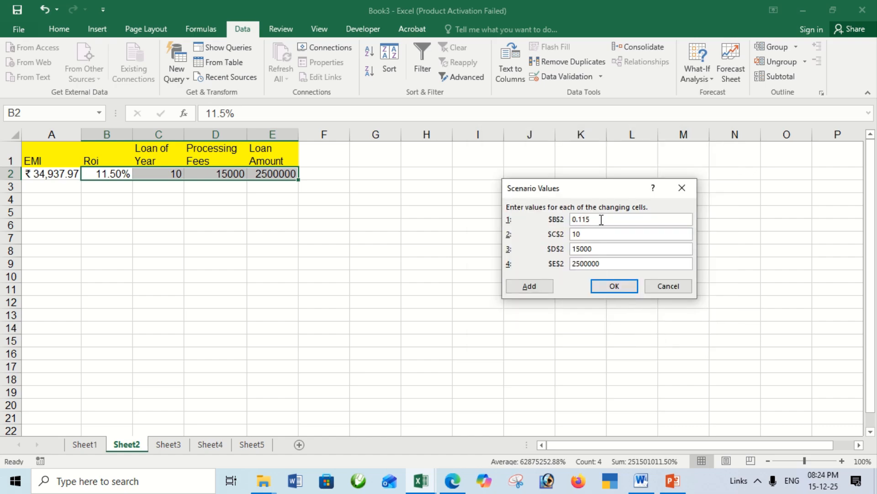
key("BackSpace")
key("BackSpace")
key("BackSpace")
key("BackSpace")
key("BackSpace")
key("BackSpace")
key("BackSpace")
type("25000")
left_click(575, 264)
key("Delete")
type("2")
left_click(534, 286)
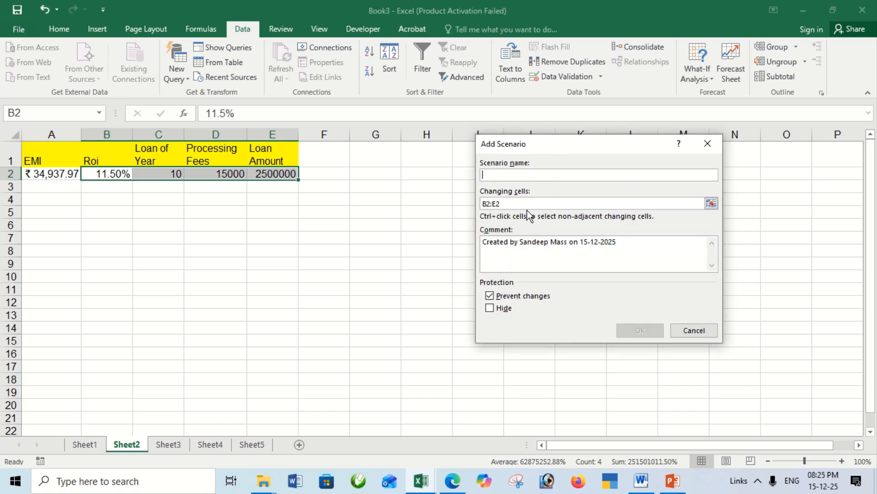
Step: Name the second scenario HDFC Bank and proceed to its values, keeping B2:E2 as changing cells
type("HDF")
key("BackSpace")
type("FC ")
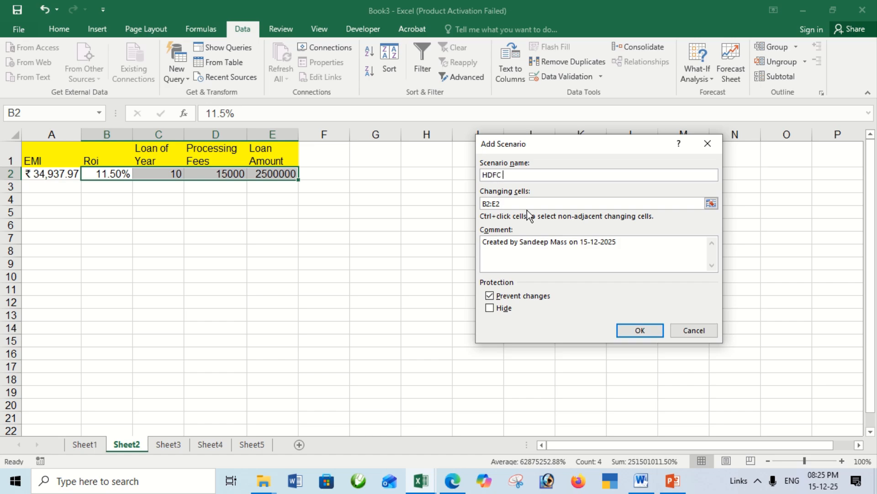
type("Bank")
left_click(646, 333)
Step: Set the HDFC Bank scenario's interest rate in B2 to 0.10 and loan years in C2 to 15
left_click(599, 220)
key("BackSpace")
key("BackSpace")
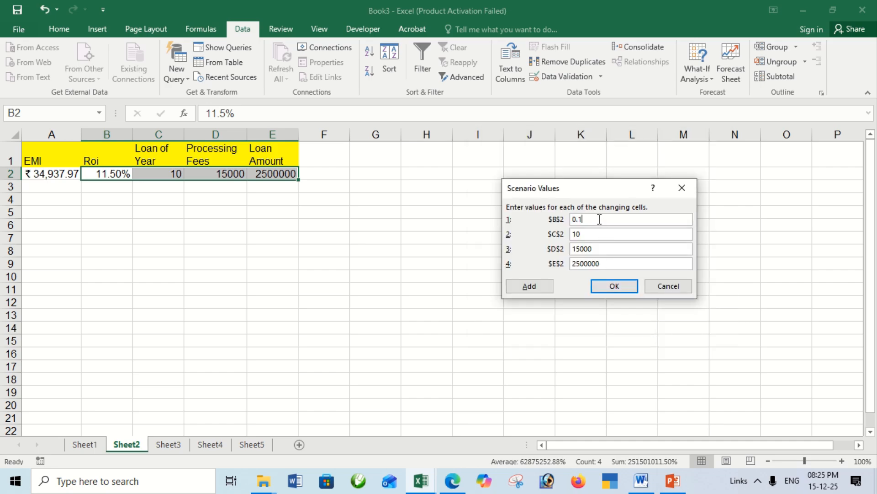
type("0")
left_click(608, 235)
key("BackSpace")
key("BackSpace")
type("15")
Step: Set HDFC Bank's processing fees to 20000, replace one digit of its loan amount with 4, and continue to another scenario
left_click(607, 247)
key("BackSpace")
key("BackSpace")
key("BackSpace")
key("BackSpace")
key("BackSpace")
type("20000")
left_click(575, 263)
key("Delete")
type("4")
left_click(522, 290)
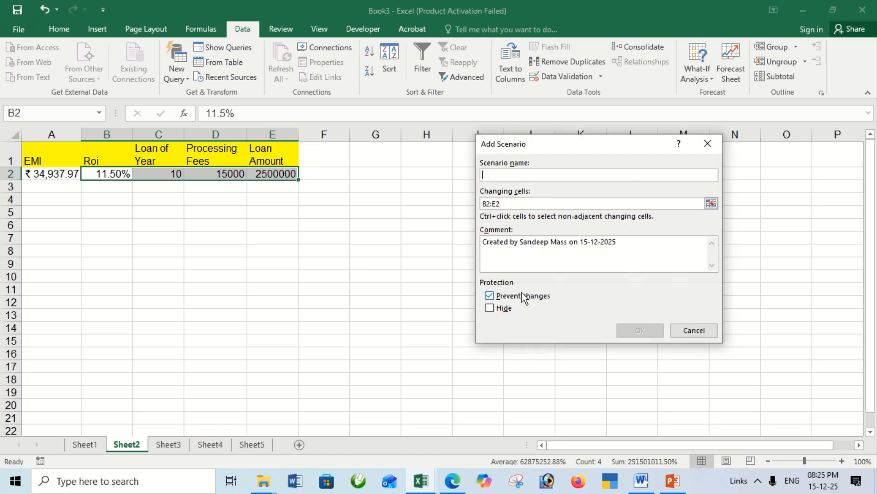
Step: Name the third scenario BOI and set its B2 rate to 0.08 and C2 loan years to 18
type("BOI")
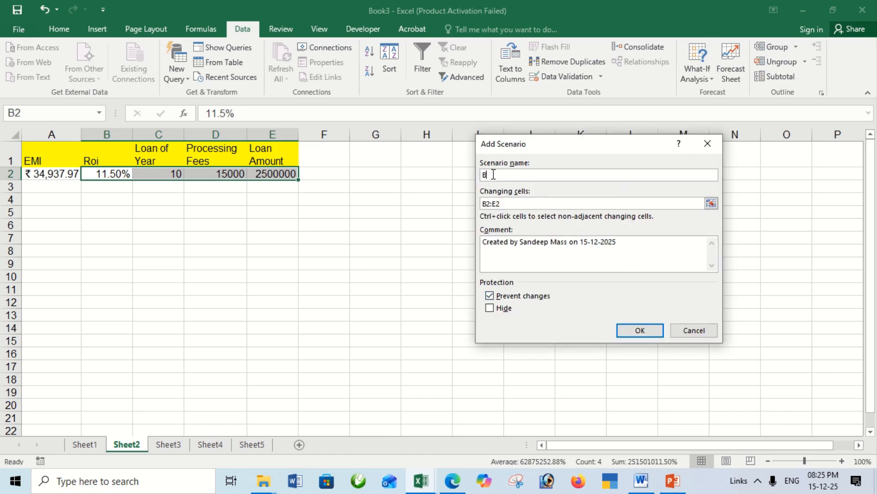
left_click(640, 329)
left_click(600, 222)
key("BackSpace")
key("BackSpace")
key("BackSpace")
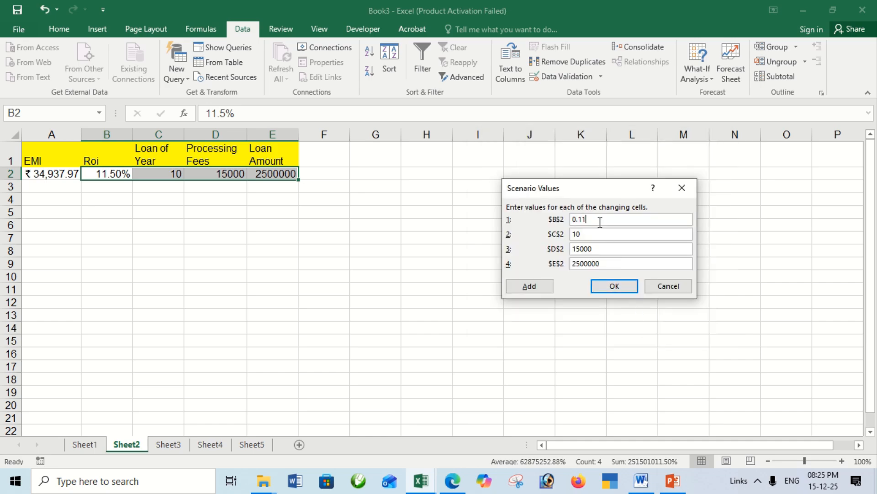
type("08")
left_click_drag(583, 233, 563, 232)
type("18")
Step: Set BOI's processing fees to 22000, replace one digit of its loan amount with 8, and continue to another scenario
left_click_drag(595, 247, 567, 247)
type("22000")
key("Delete")
type("8")
left_click(530, 286)
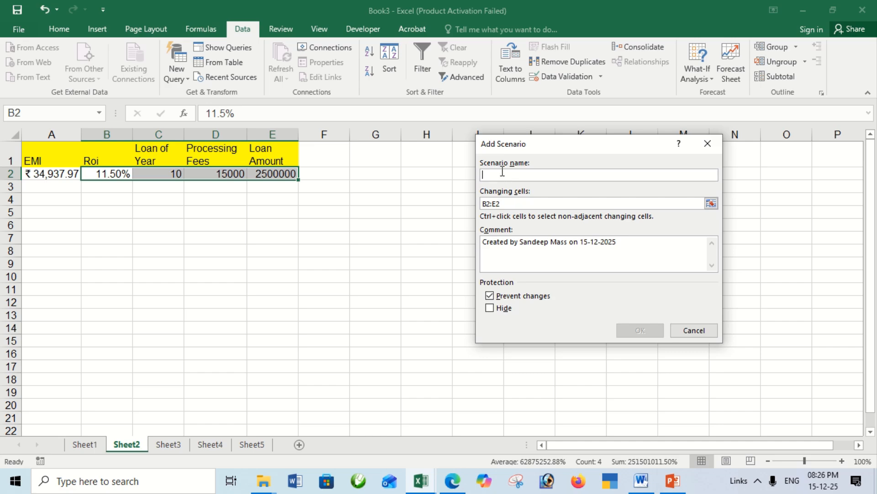
Step: Name the fourth scenario BOB and set its B2 rate to 0.07 and C2 loan years to 20
type("BOB")
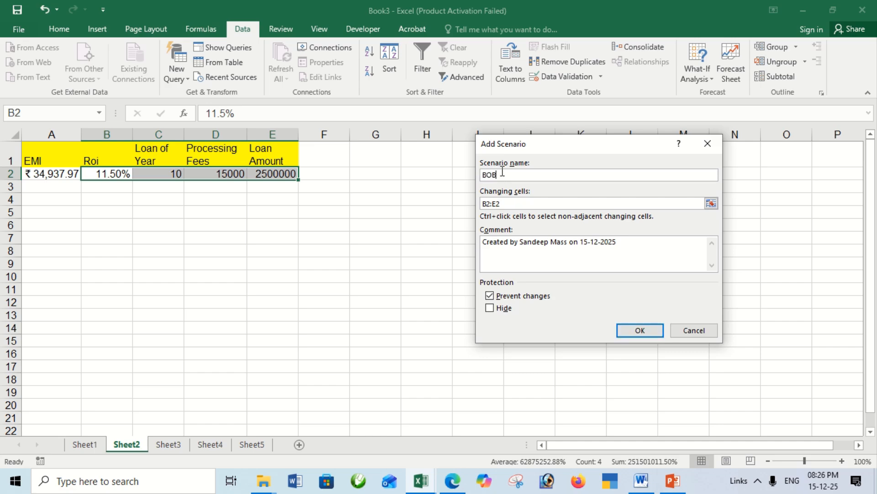
left_click(634, 332)
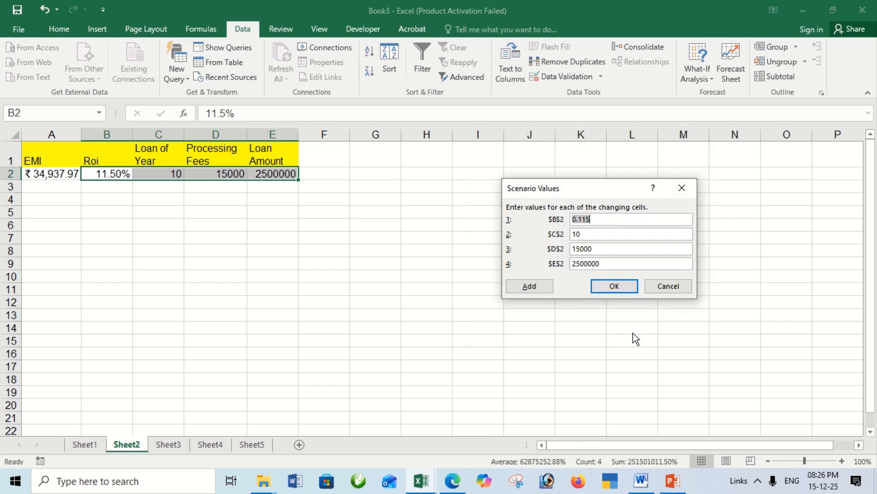
key("End")
key("BackSpace")
key("BackSpace")
key("BackSpace")
key("BackSpace")
type(".07")
key("BackSpace")
key("BackSpace")
type("20")
Step: Set BOB's processing fees to 10000 and loan amount to 3000000, store the scenario, and return to the scenario list
key("BackSpace")
key("BackSpace")
key("BackSpace")
key("BackSpace")
type("0000")
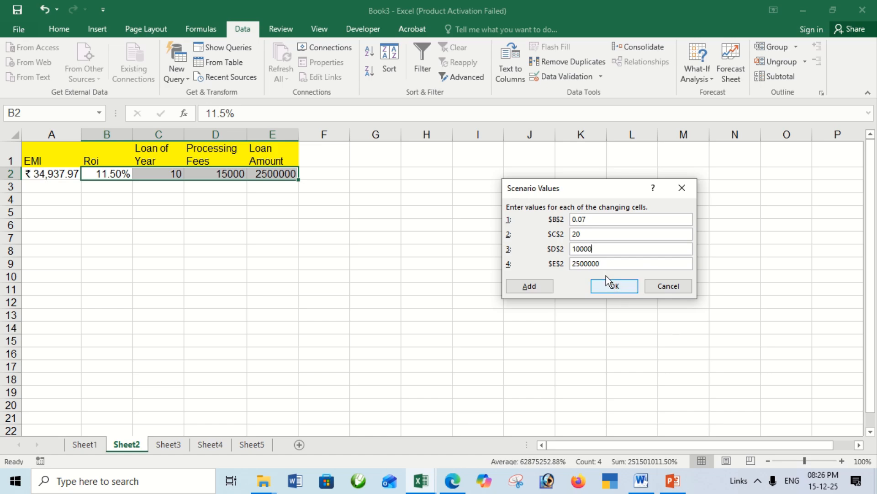
left_click_drag(615, 263, 558, 256)
type("3")
type("0000")
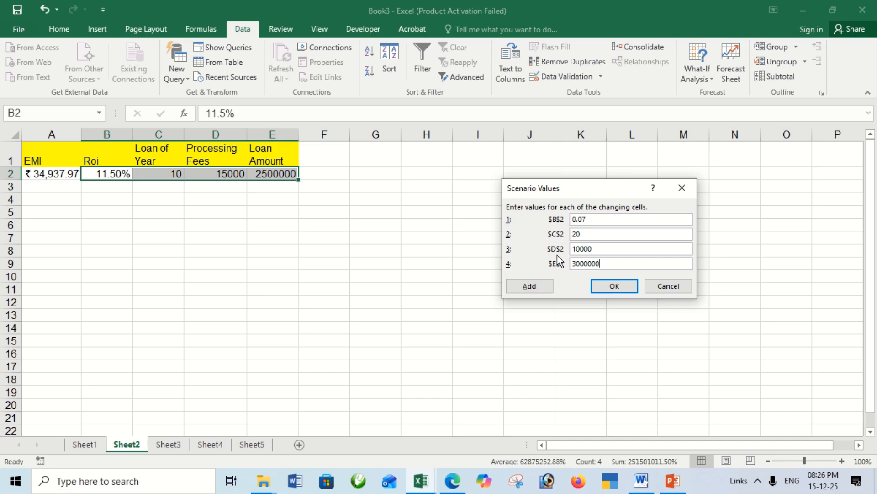
left_click(533, 288)
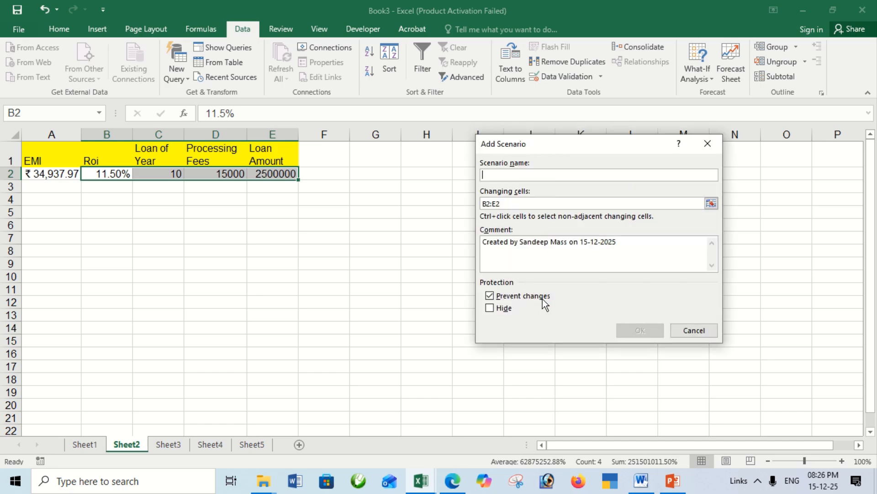
left_click(691, 329)
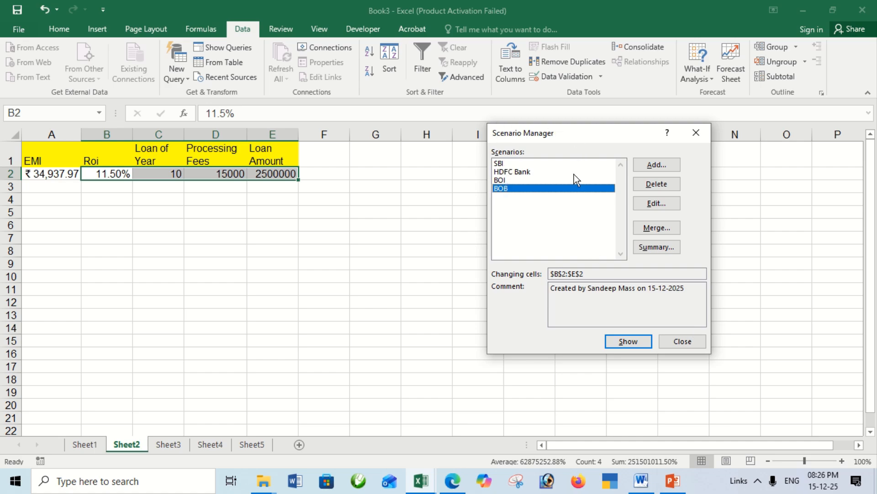
Step: Show the SBI, HDFC Bank, BOI and BOB scenarios in turn in the loan table, and return to HDFC Bank
left_click(499, 165)
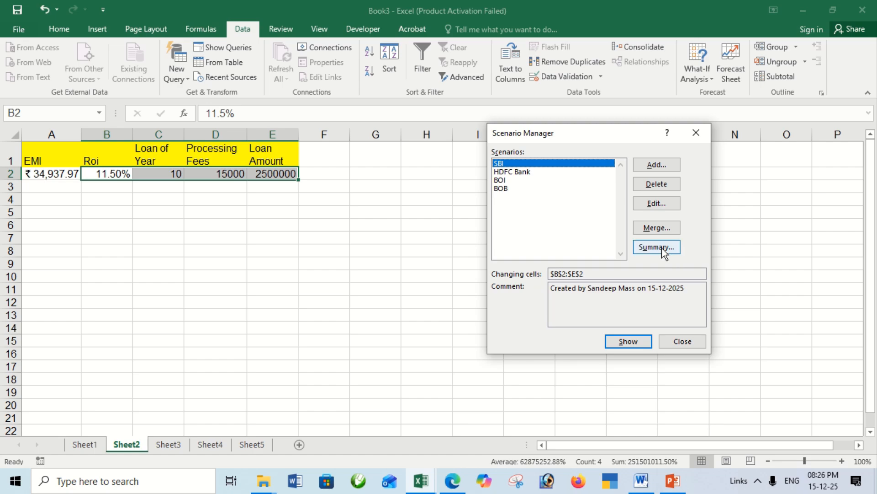
left_click(620, 344)
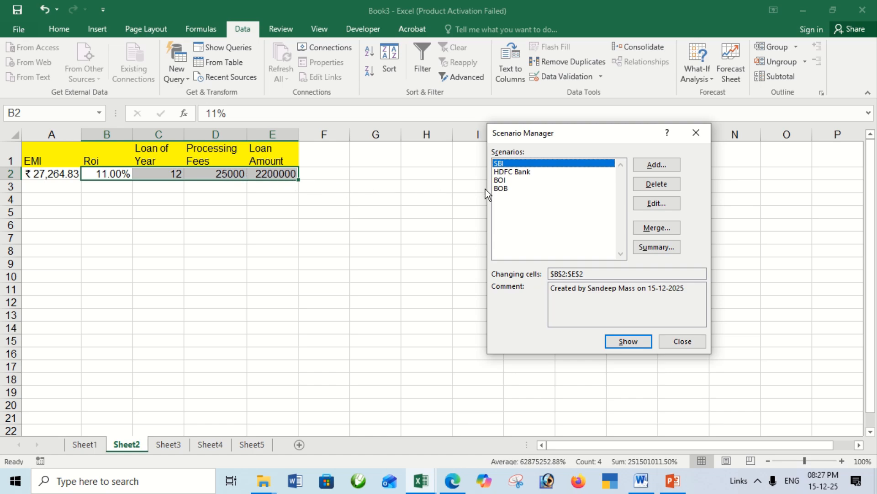
left_click(519, 173)
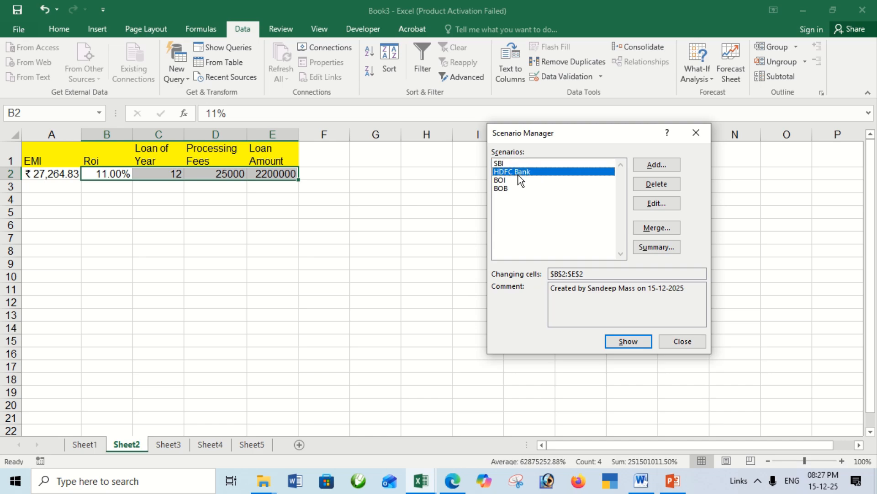
left_click(634, 341)
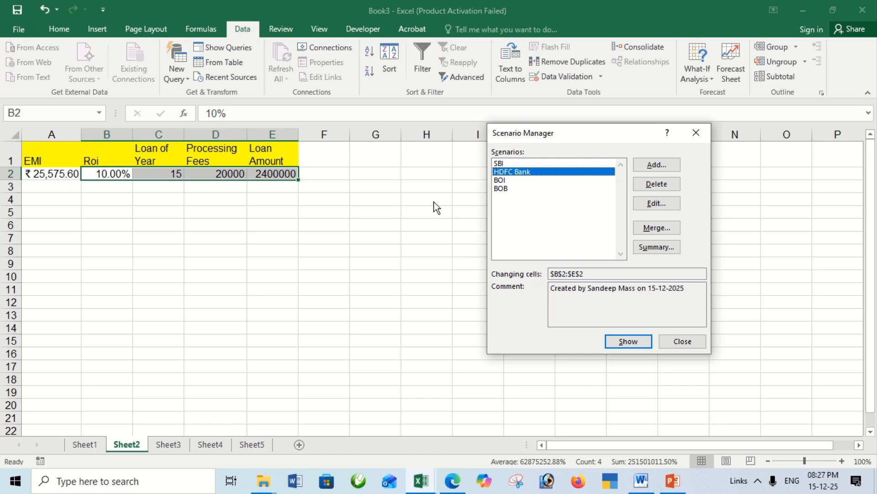
left_click(498, 181)
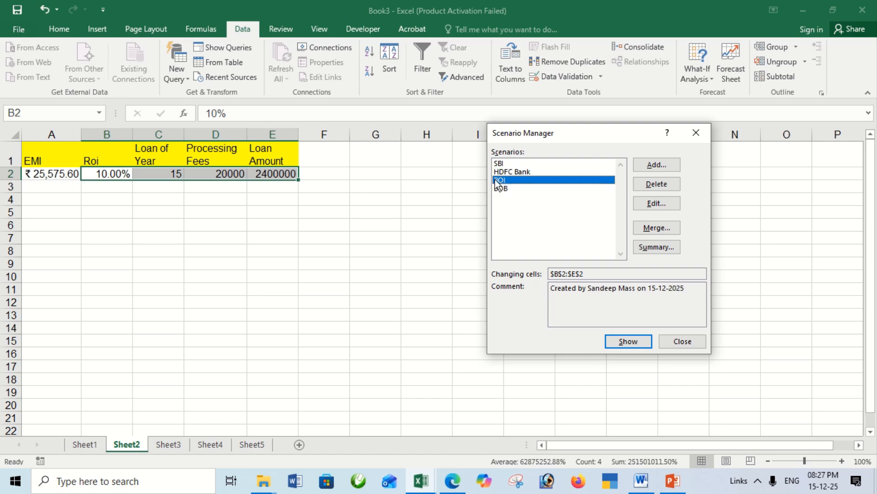
left_click(630, 344)
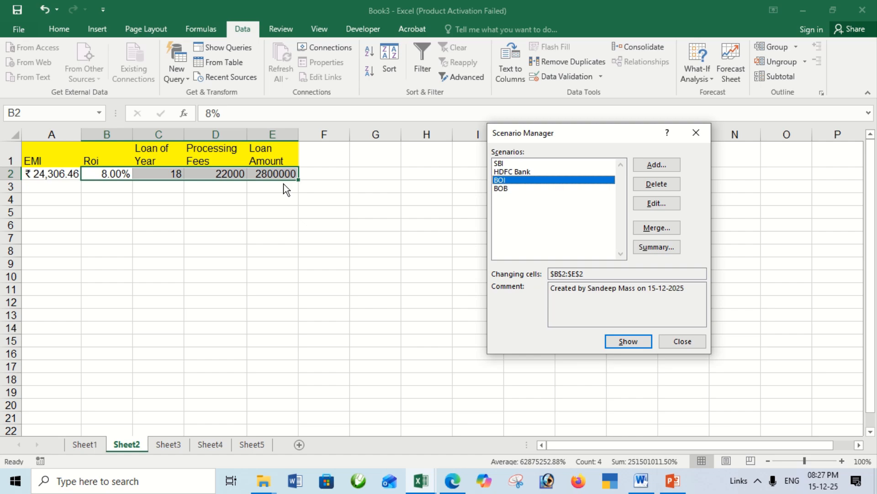
left_click(504, 188)
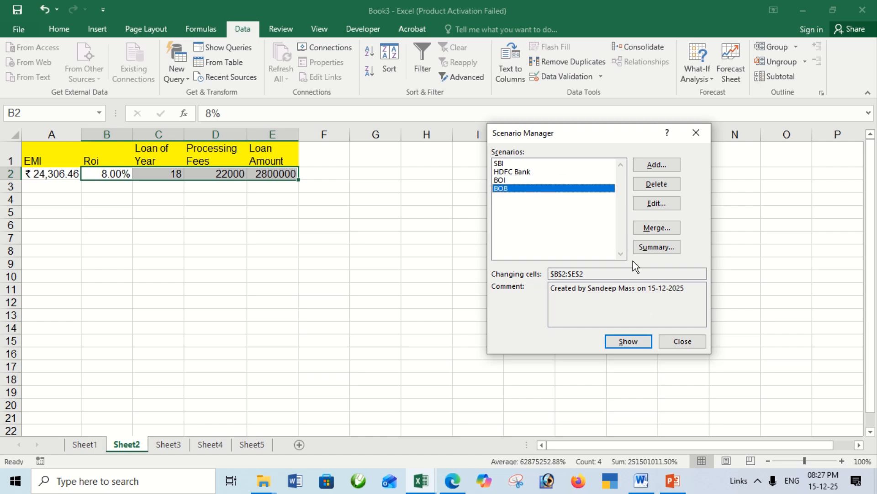
left_click(624, 341)
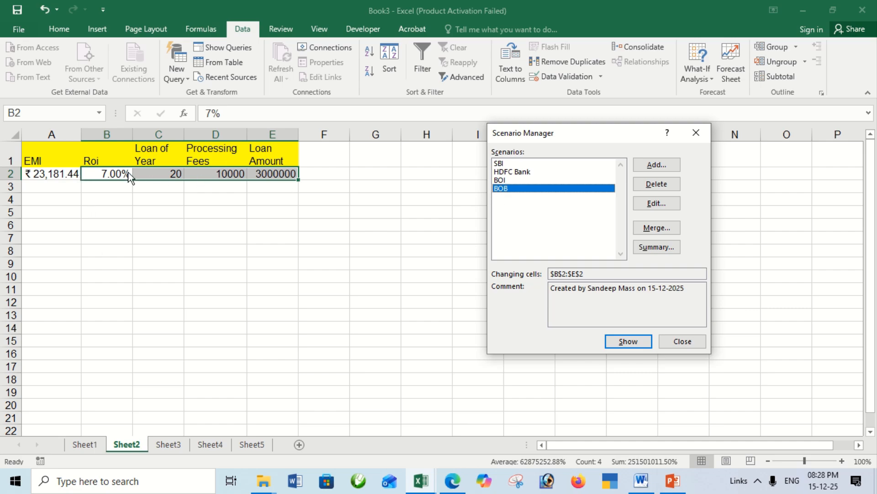
left_click(510, 172)
left_click(633, 342)
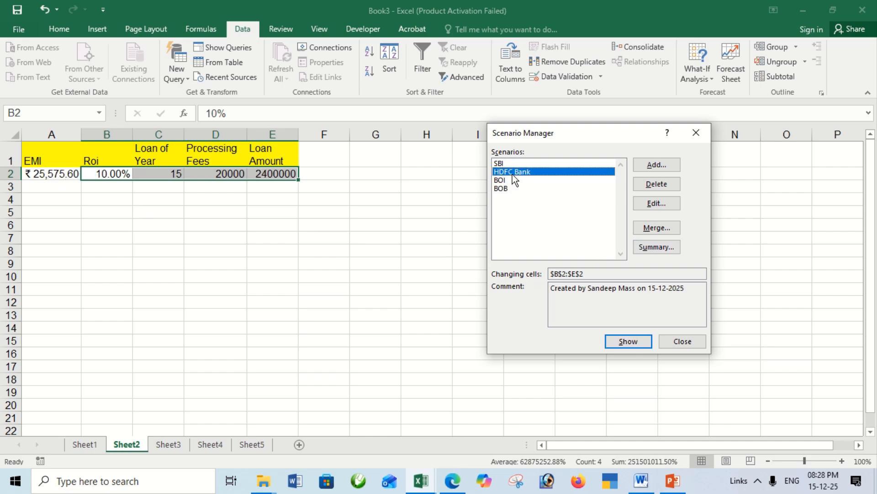
Step: Apply the SBI scenario to the loan table and generate a Scenario summary report with A2 as the result cell
left_click(503, 165)
left_click(622, 341)
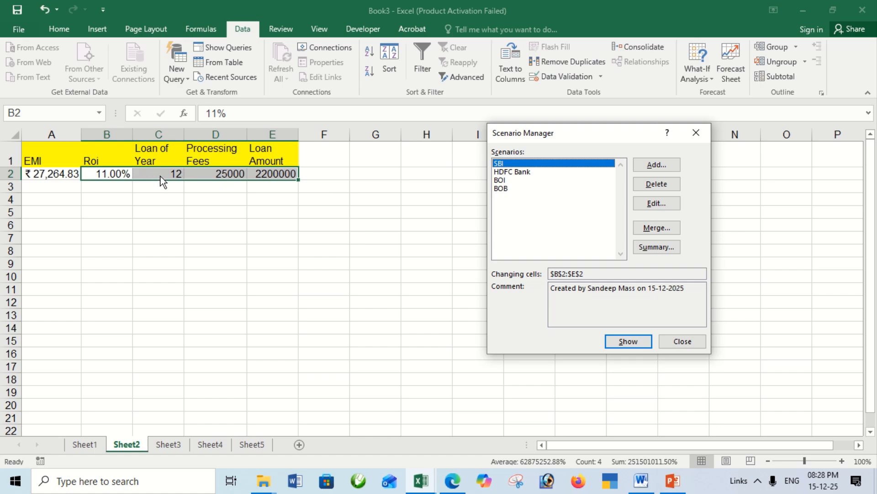
left_click(664, 249)
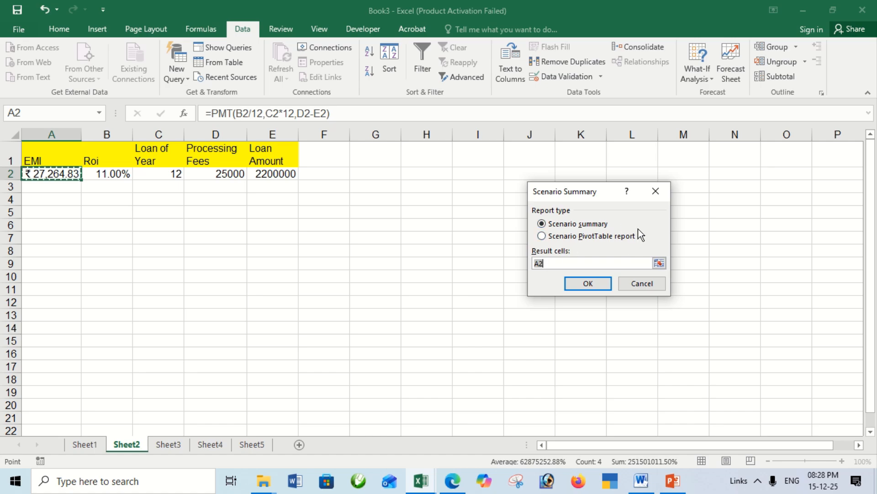
left_click(588, 285)
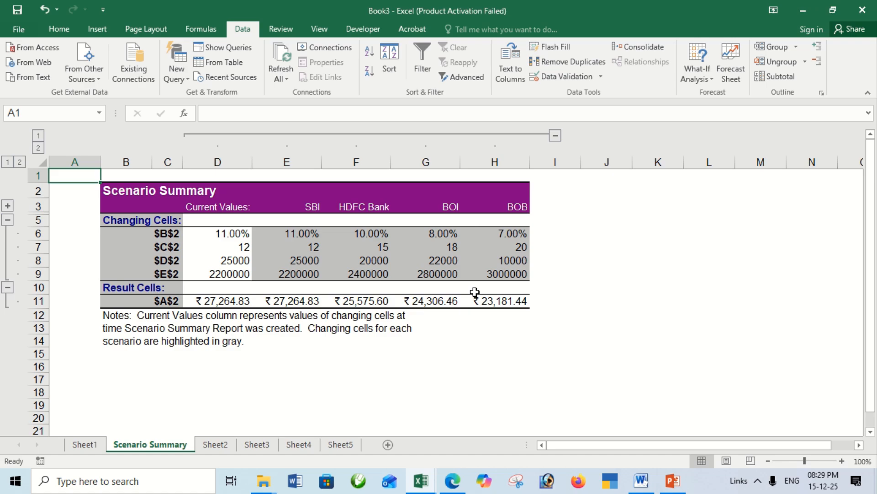
Step: Compare the current values with the SBI, HDFC Bank, BOI and BOB columns in the scenario summary
left_click_drag(219, 218, 220, 302)
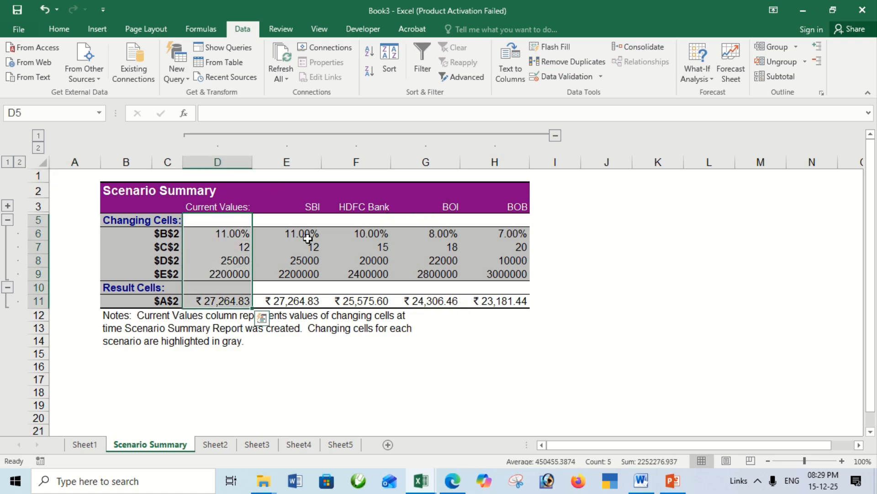
left_click_drag(308, 236, 304, 316)
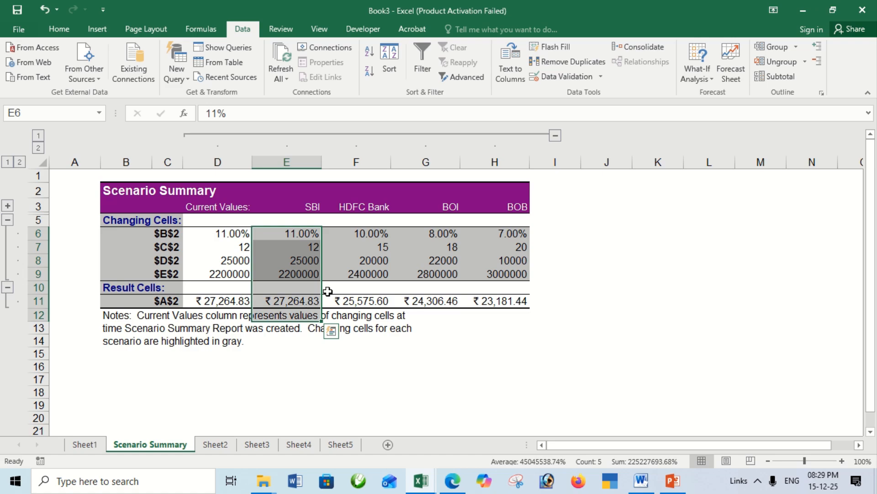
left_click_drag(372, 232, 372, 302)
left_click_drag(432, 233, 437, 302)
left_click_drag(497, 233, 499, 296)
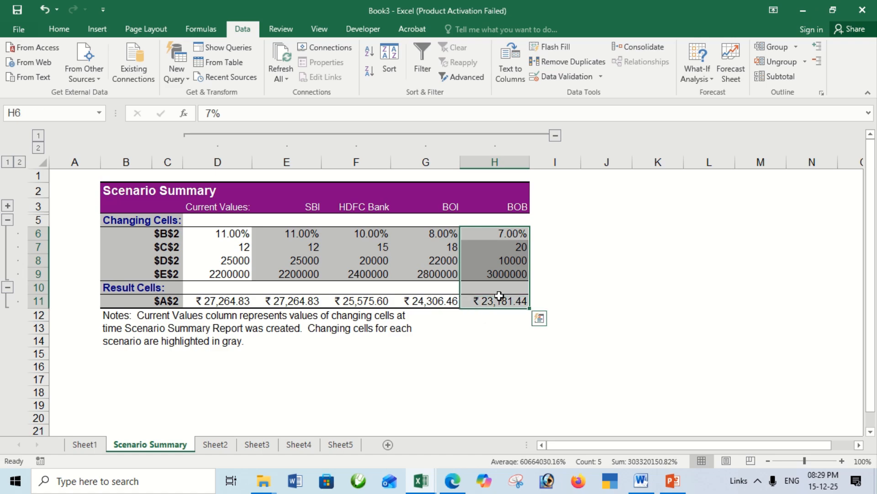
Step: Replace the $B$2 and $C$2 labels in the summary's changing cells with ROI and LY
left_click(157, 235)
type("ROI")
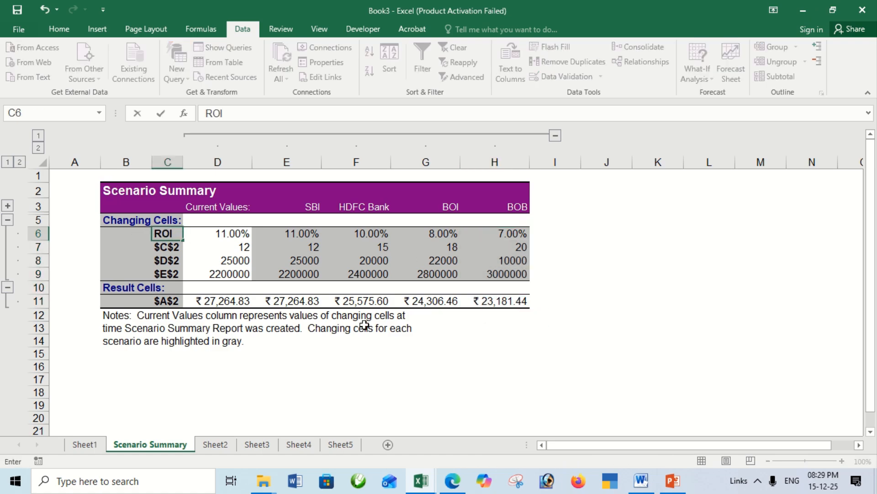
key("Return")
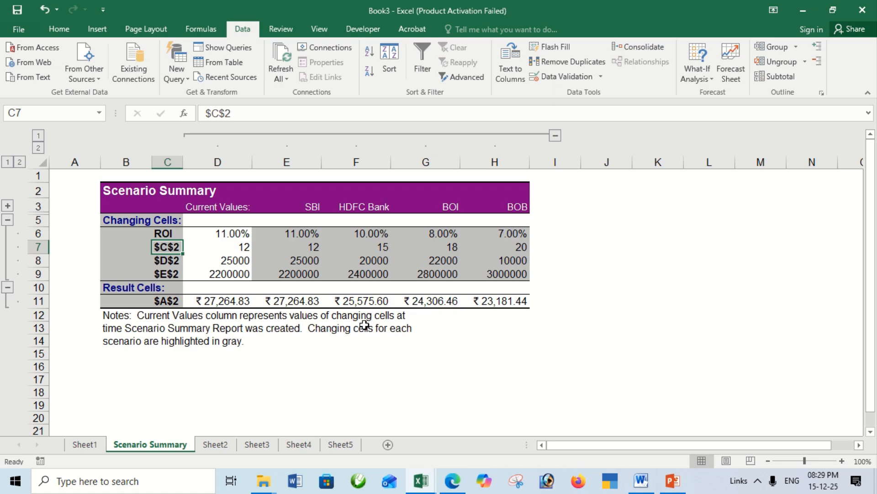
type("LR")
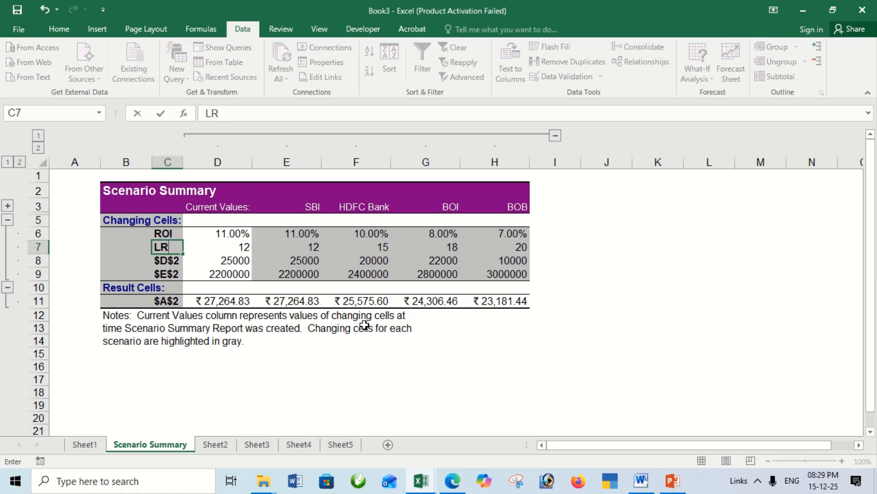
key("BackSpace")
type("Y")
key("Return")
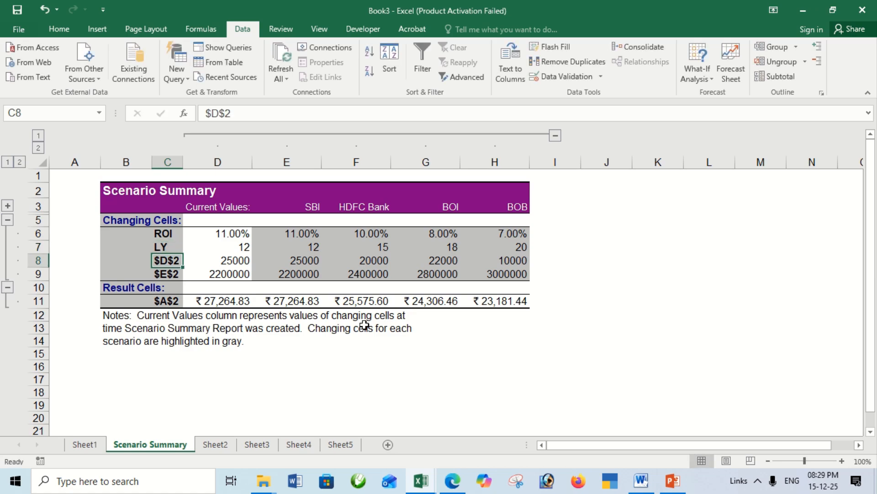
Step: Relabel $D$2 as PF and $E$2 as Lamt in the summary, and the result cell label $A$2 as EMI
type("PF")
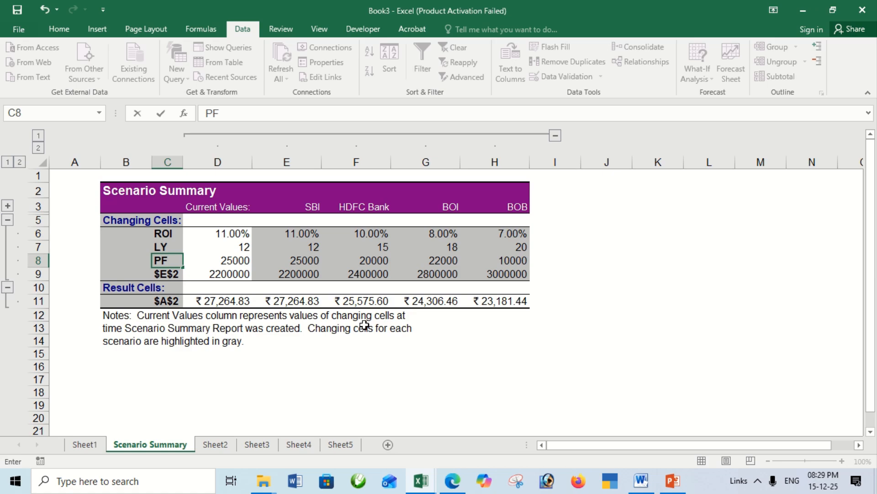
key("Return")
type("L")
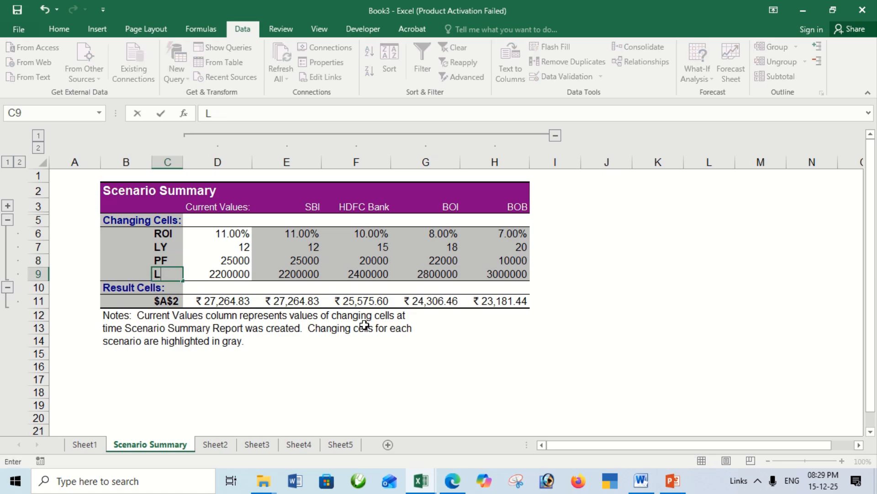
type("Amt")
key("Return")
key("Down")
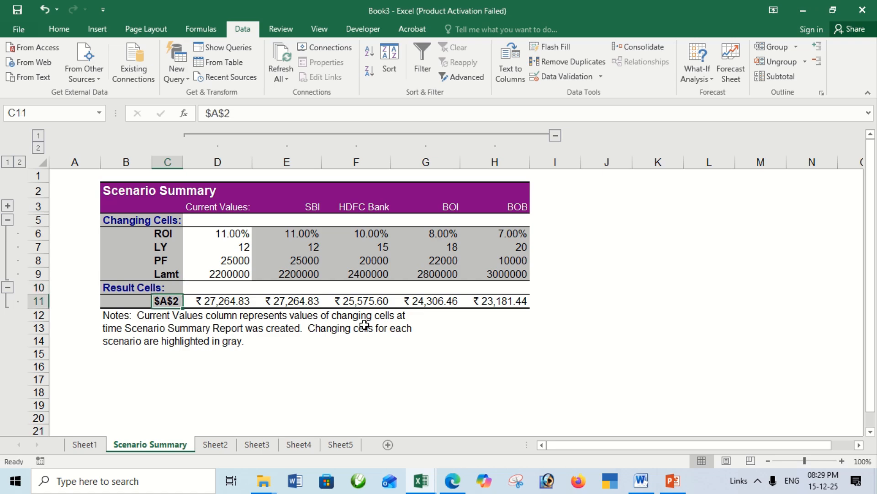
type("EMI")
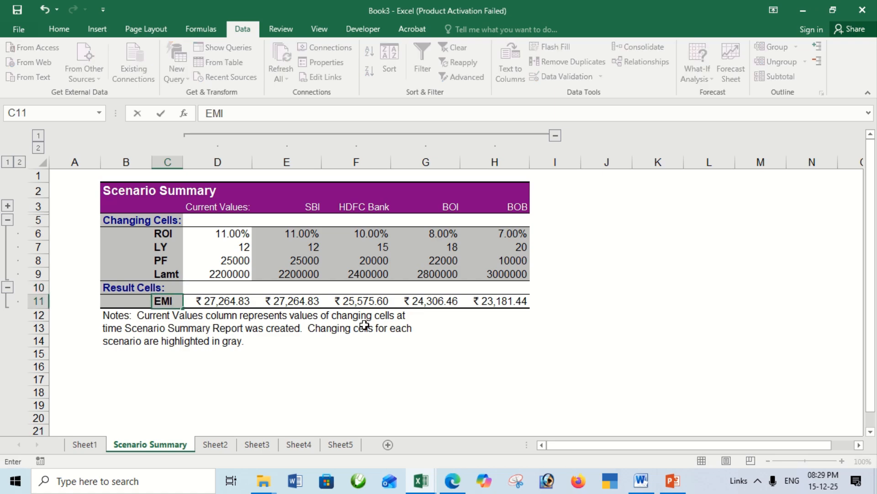